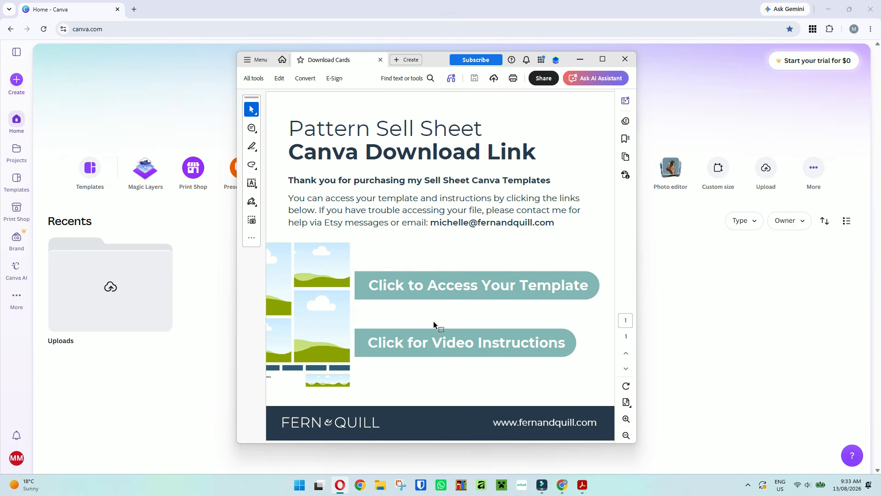
Copy the template access link from the Download Cards PDF and open it in Chrome.
{"action": "right_click", "coordinate": [418, 286]}
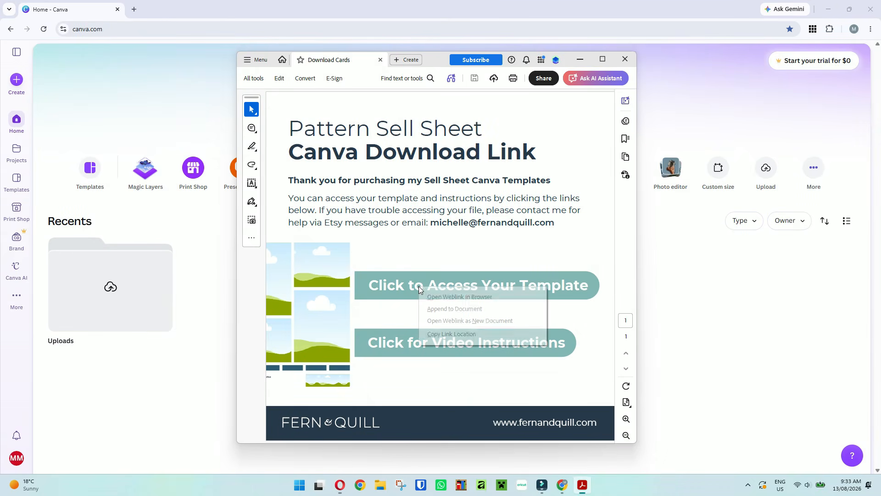
{"action": "left_click", "coordinate": [433, 334]}
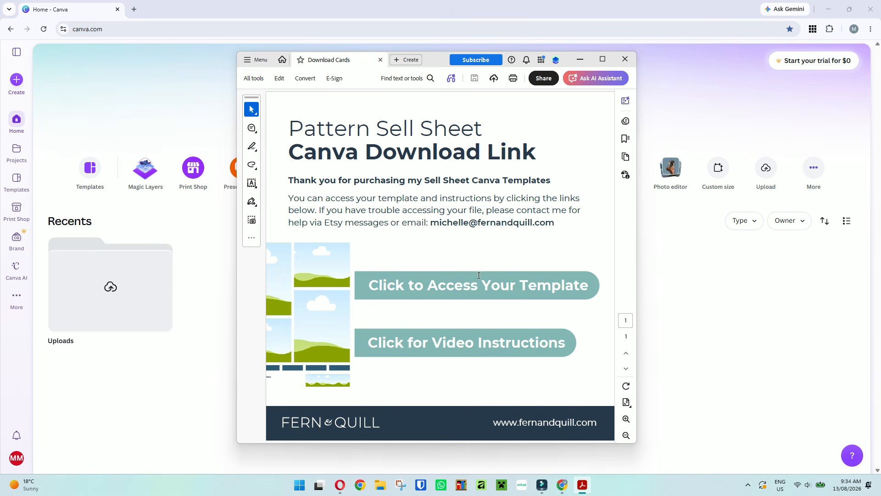
{"action": "left_click", "coordinate": [562, 488]}
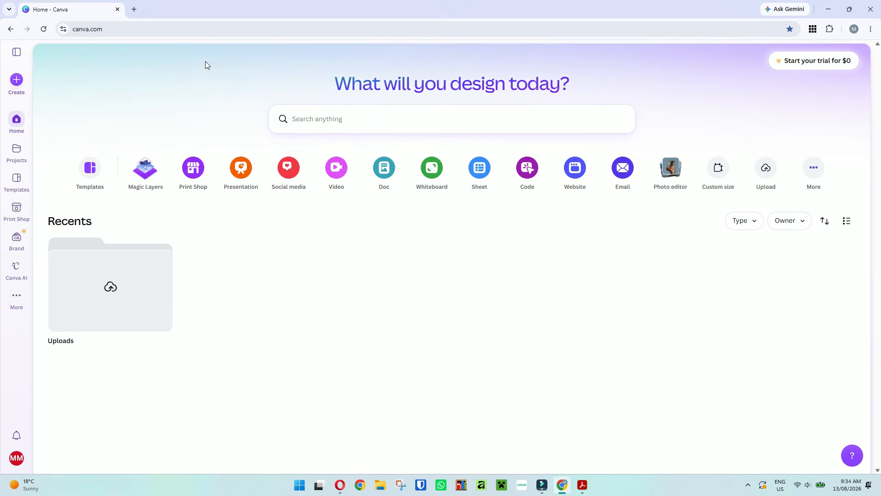
{"action": "left_click", "coordinate": [206, 29]}
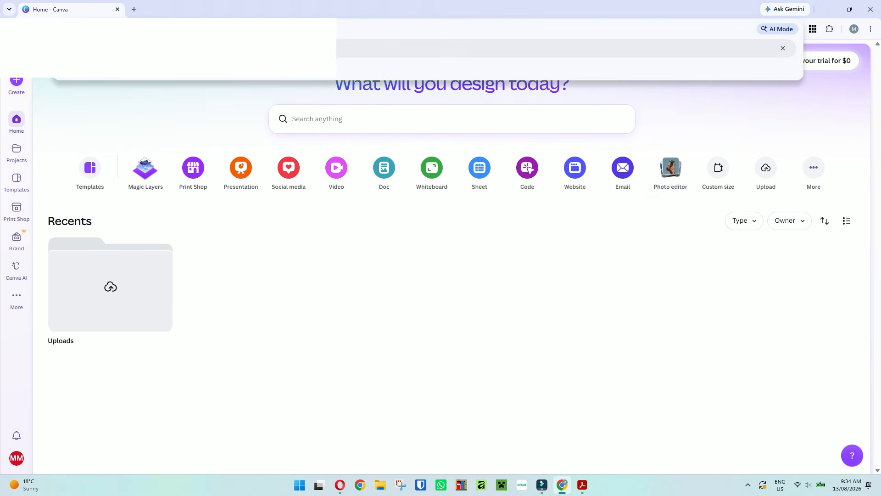
{"action": "key", "text": "Return"}
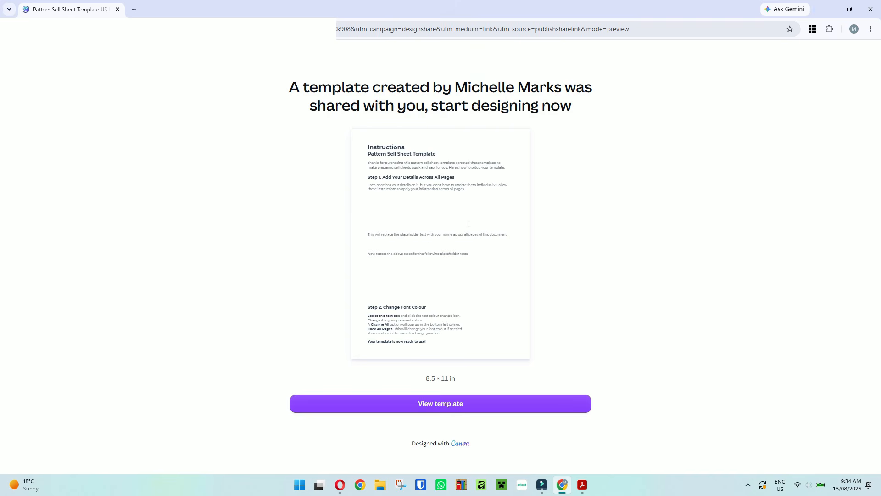
Show the browser full screen and open the shared pattern sell sheet template as an editable copy.
{"action": "key", "text": "F11"}
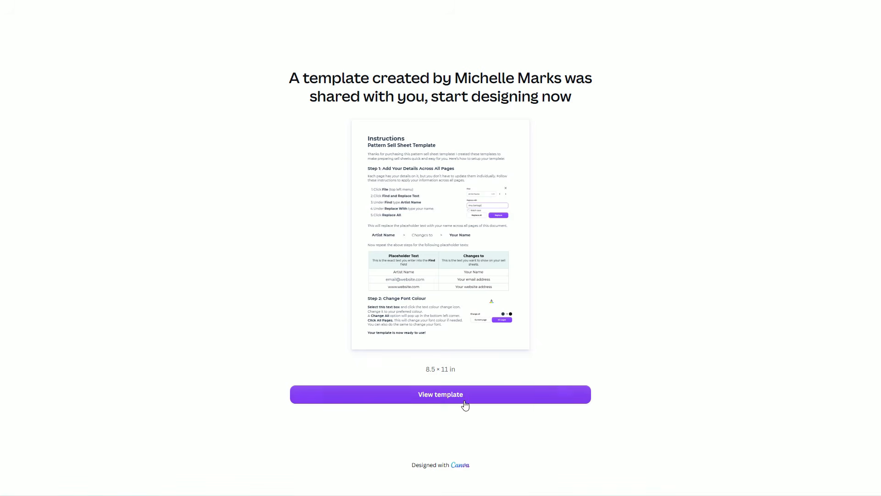
{"action": "left_click", "coordinate": [444, 396]}
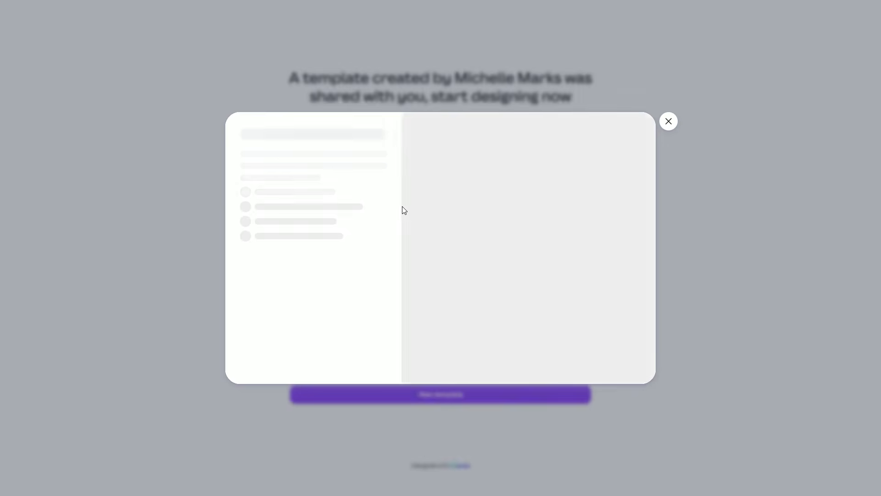
{"action": "left_click", "coordinate": [311, 191]}
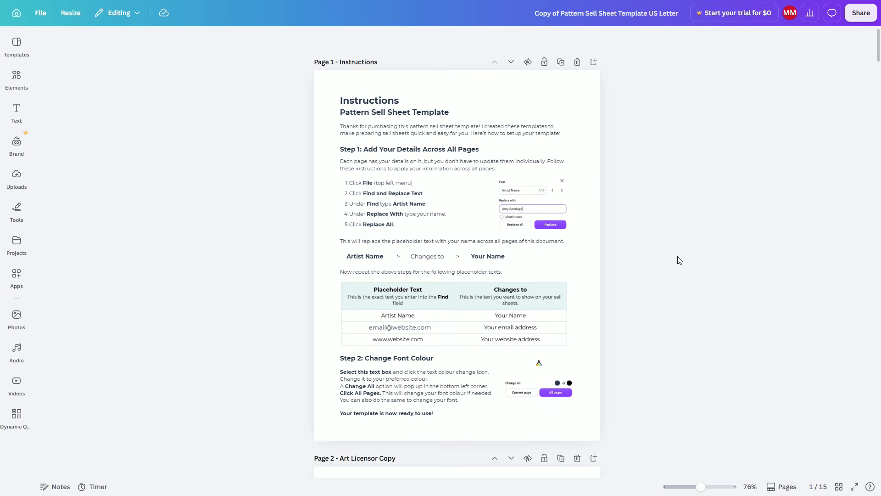
Review the template's pages in an overview grid and examine the placeholder contact details on page 3.
{"action": "left_click", "coordinate": [838, 487]}
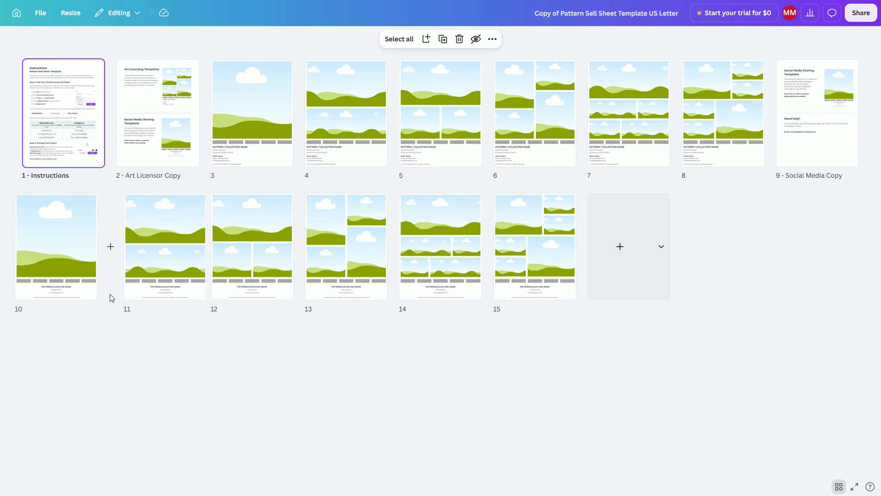
{"action": "left_click", "coordinate": [53, 114]}
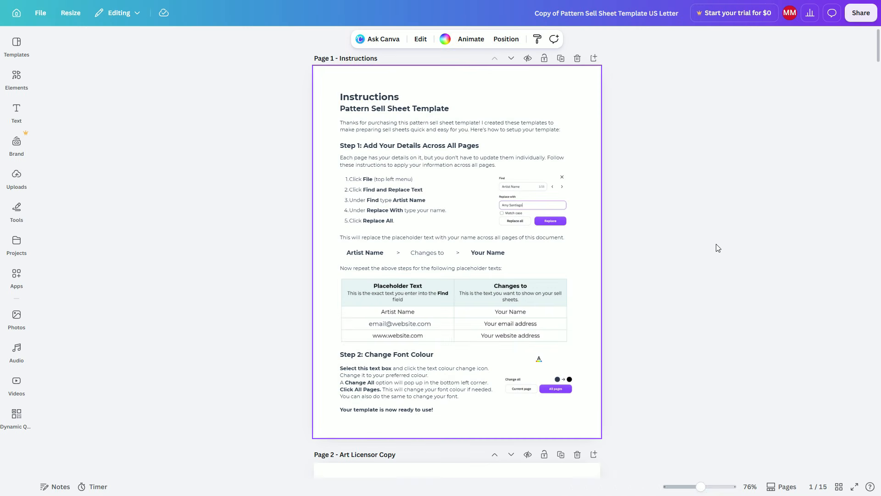
{"action": "scroll", "coordinate": [705, 248], "scroll_direction": "down", "scroll_amount": 15}
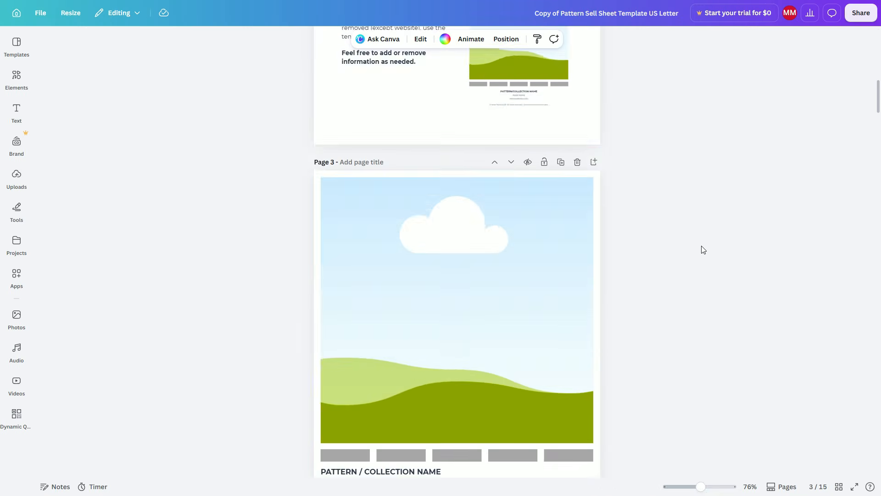
{"action": "scroll", "coordinate": [704, 250], "scroll_direction": "down", "scroll_amount": 1}
{"action": "scroll", "coordinate": [702, 249], "scroll_direction": "up", "scroll_amount": 1}
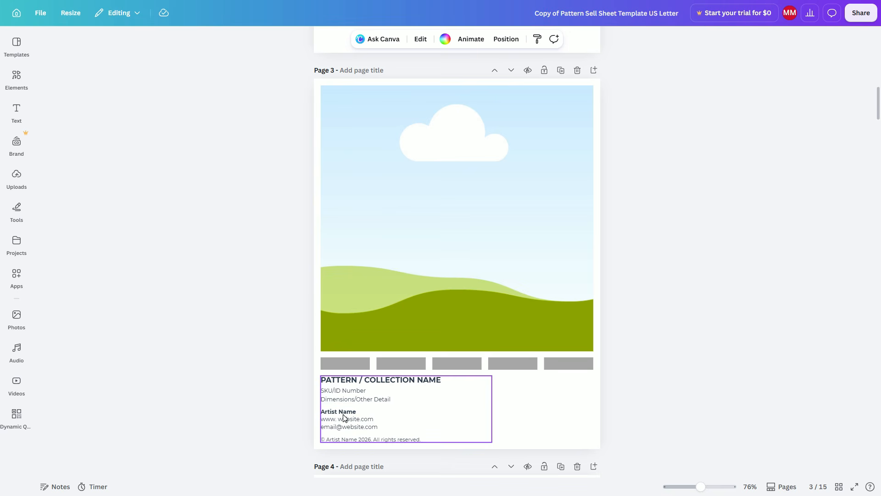
{"action": "scroll", "coordinate": [673, 315], "scroll_direction": "up", "scroll_amount": 15}
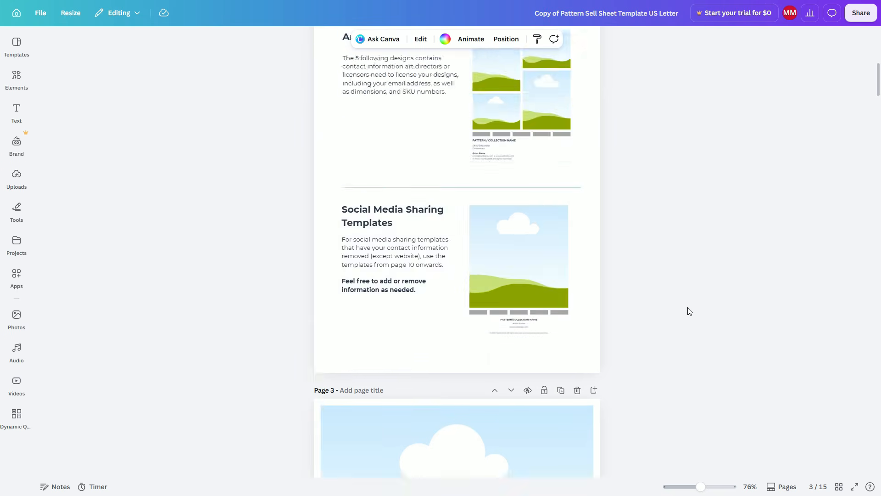
{"action": "scroll", "coordinate": [680, 312], "scroll_direction": "up", "scroll_amount": 2}
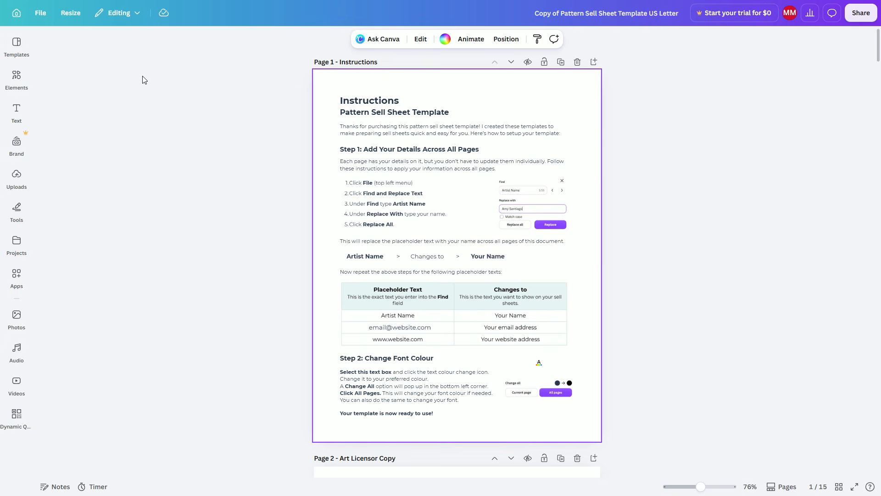
Open Find and replace text and bring the placeholder contact details on page 3 into view.
{"action": "left_click", "coordinate": [38, 19]}
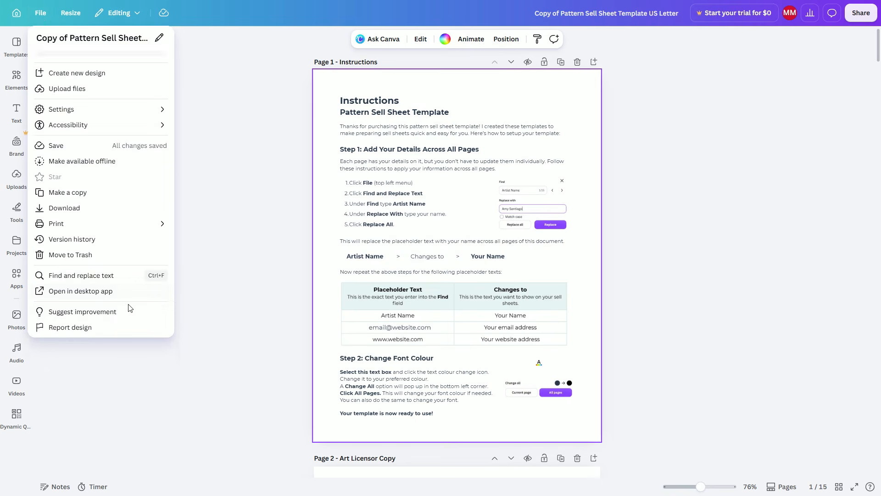
{"action": "left_click", "coordinate": [241, 148]}
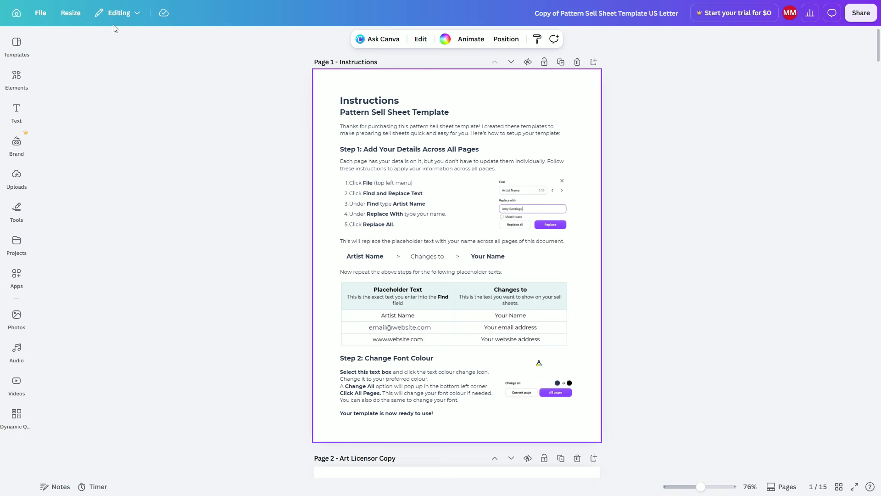
{"action": "left_click", "coordinate": [41, 15]}
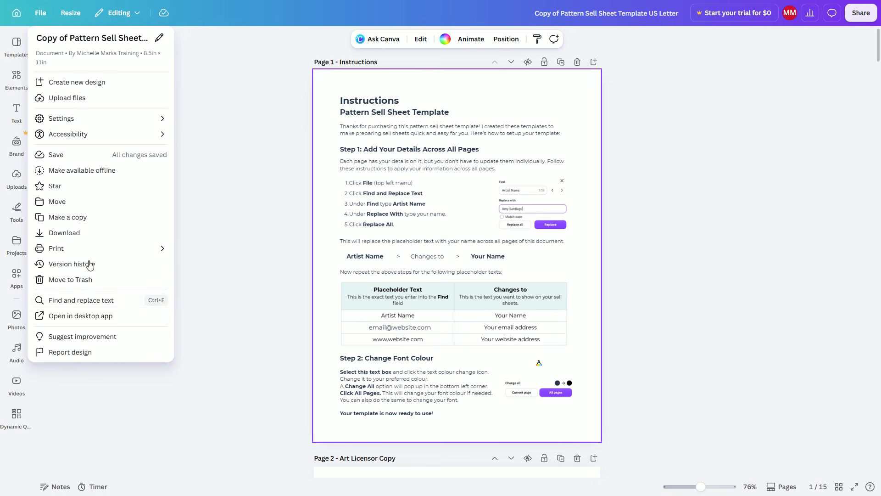
{"action": "left_click", "coordinate": [99, 301]}
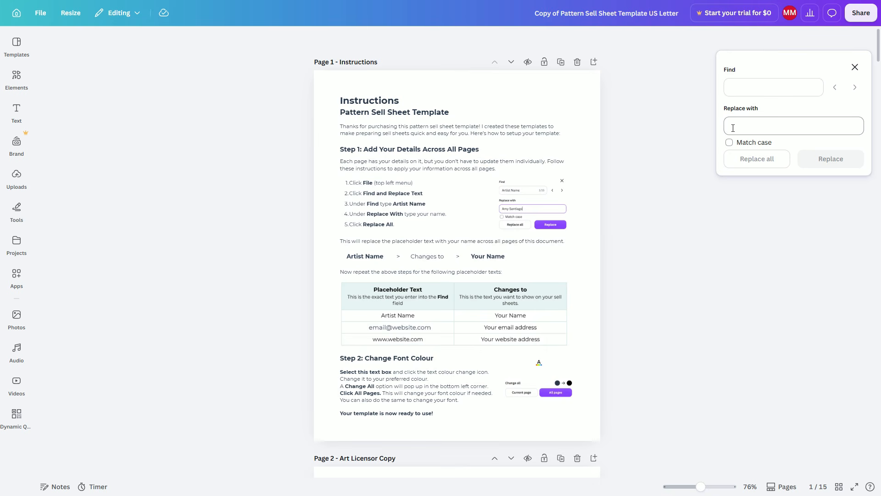
{"action": "scroll", "coordinate": [590, 255], "scroll_direction": "down", "scroll_amount": 10}
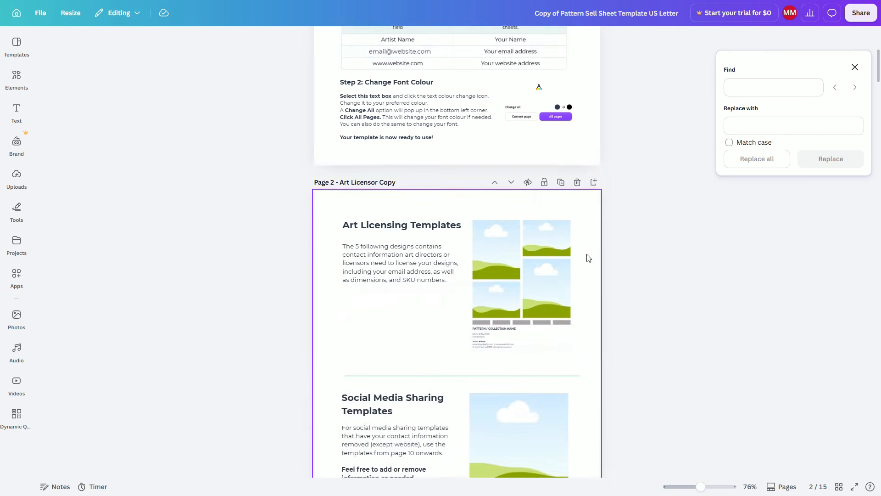
{"action": "scroll", "coordinate": [588, 256], "scroll_direction": "down", "scroll_amount": 8}
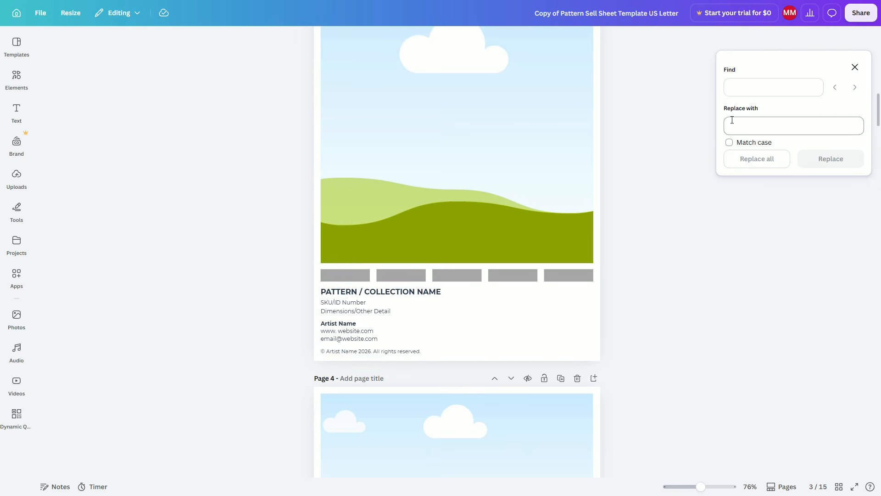
Replace every occurrence of "Artist Name" in the document with the artist's full name.
{"action": "left_click", "coordinate": [741, 86]}
{"action": "type", "text": "Artist"}
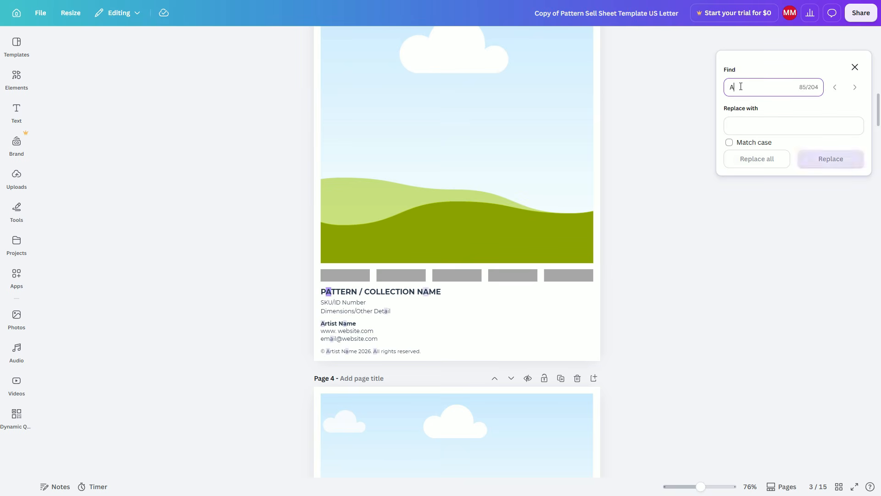
{"action": "type", "text": " Nam"}
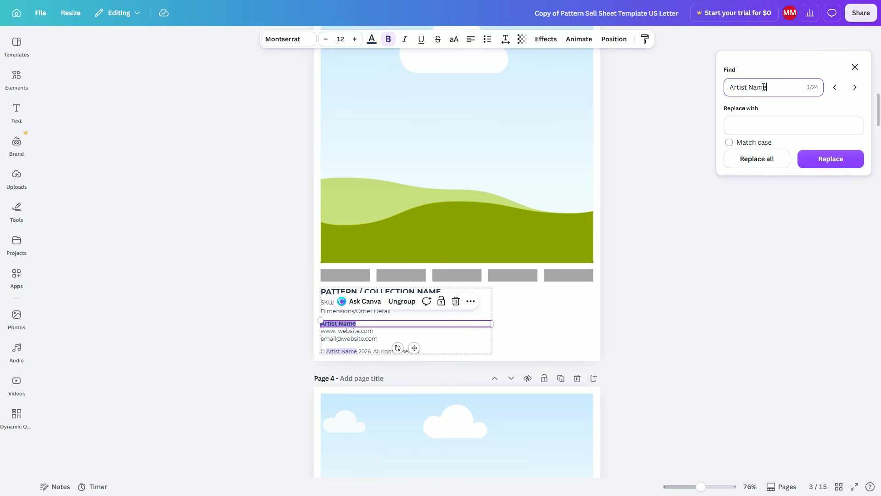
{"action": "type", "text": "e"}
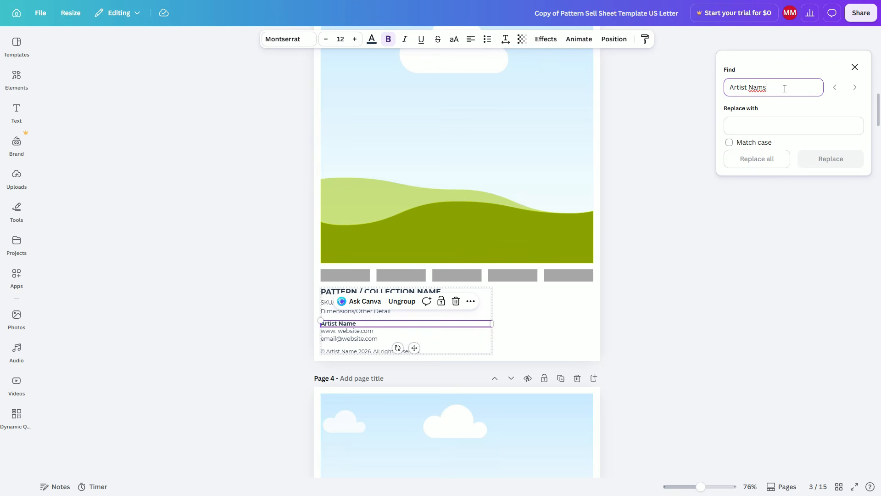
{"action": "key", "text": "BackSpace"}
{"action": "type", "text": "e"}
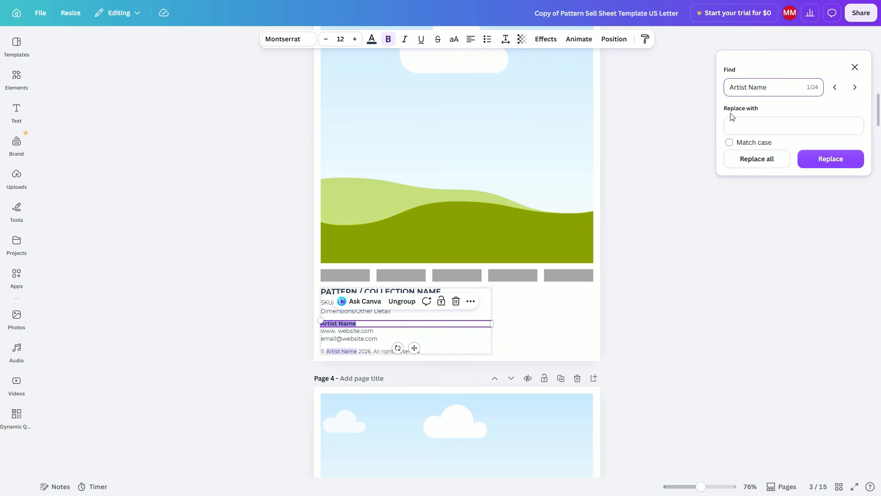
{"action": "left_click", "coordinate": [751, 124]}
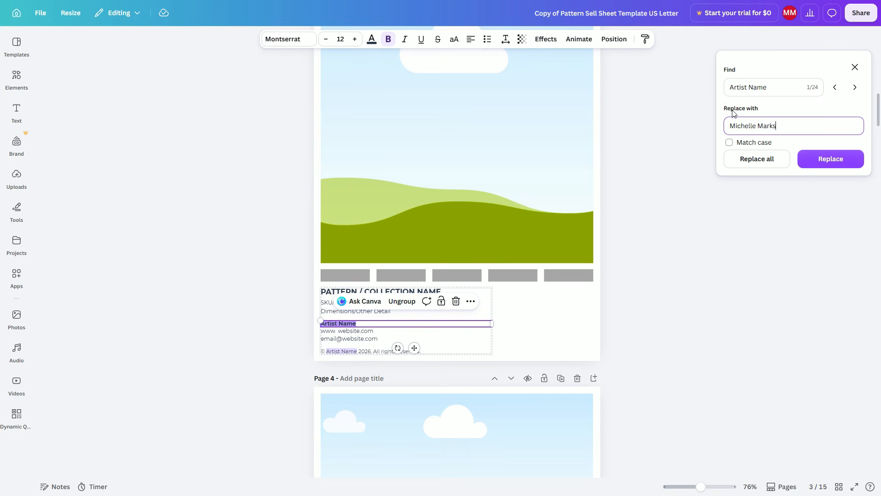
{"action": "left_click", "coordinate": [756, 161]}
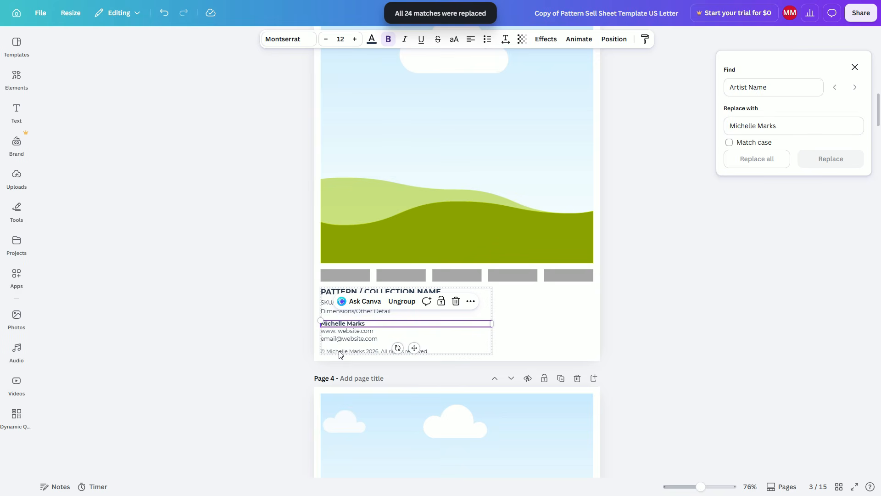
{"action": "scroll", "coordinate": [477, 338], "scroll_direction": "down", "scroll_amount": 10}
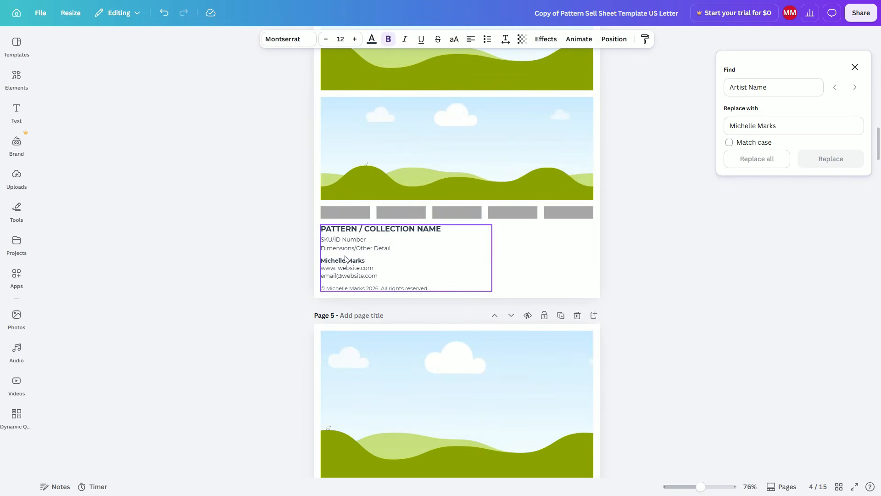
{"action": "scroll", "coordinate": [458, 345], "scroll_direction": "down", "scroll_amount": 6}
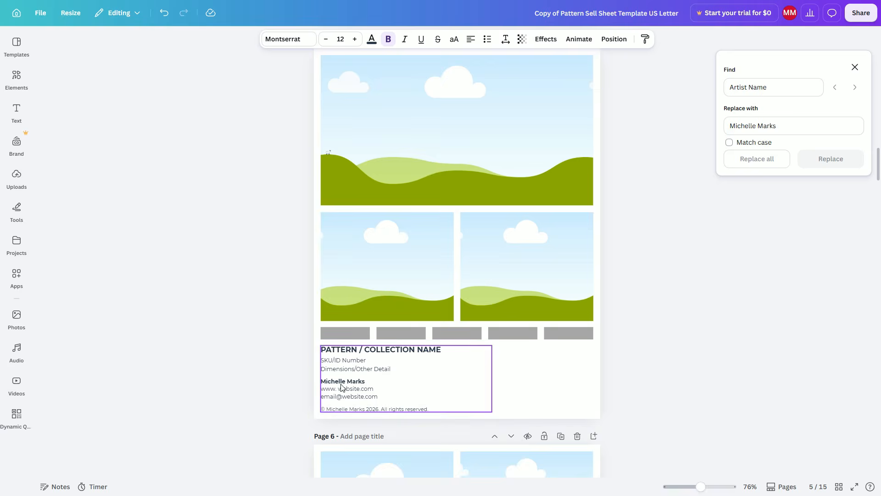
{"action": "scroll", "coordinate": [505, 353], "scroll_direction": "down", "scroll_amount": 6}
{"action": "scroll", "coordinate": [491, 350], "scroll_direction": "up", "scroll_amount": 13}
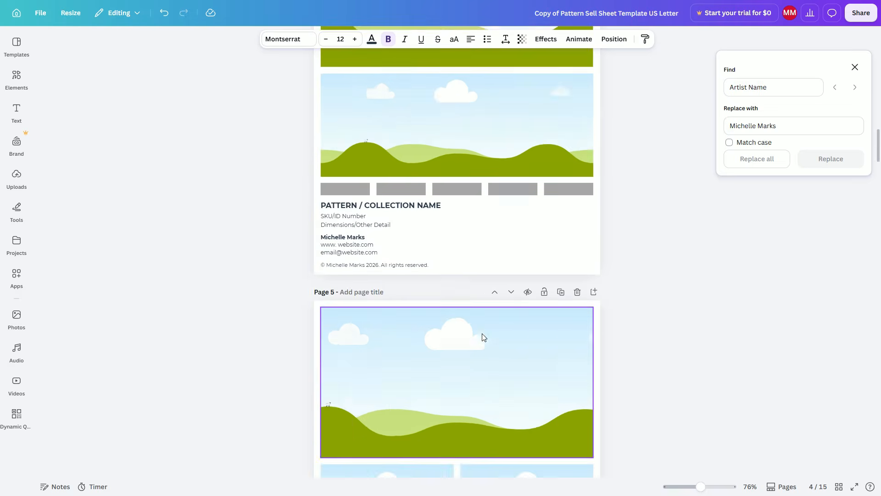
{"action": "scroll", "coordinate": [482, 337], "scroll_direction": "up", "scroll_amount": 14}
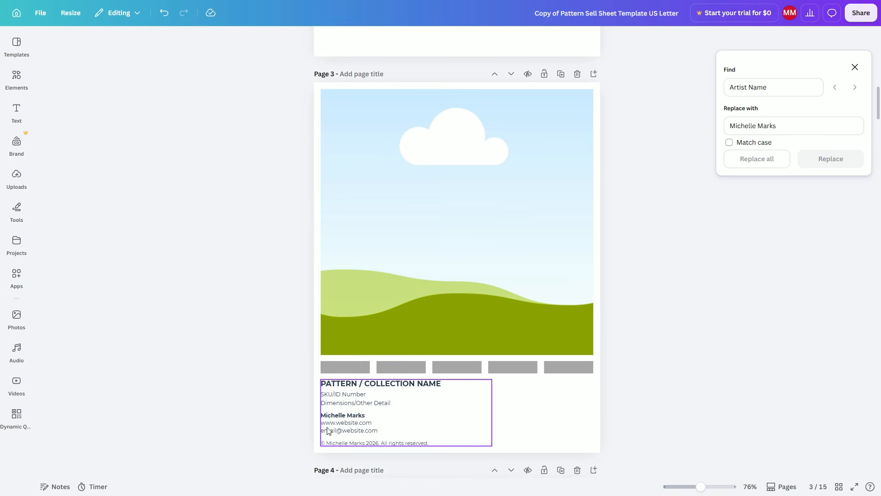
{"action": "triple_click", "coordinate": [775, 87]}
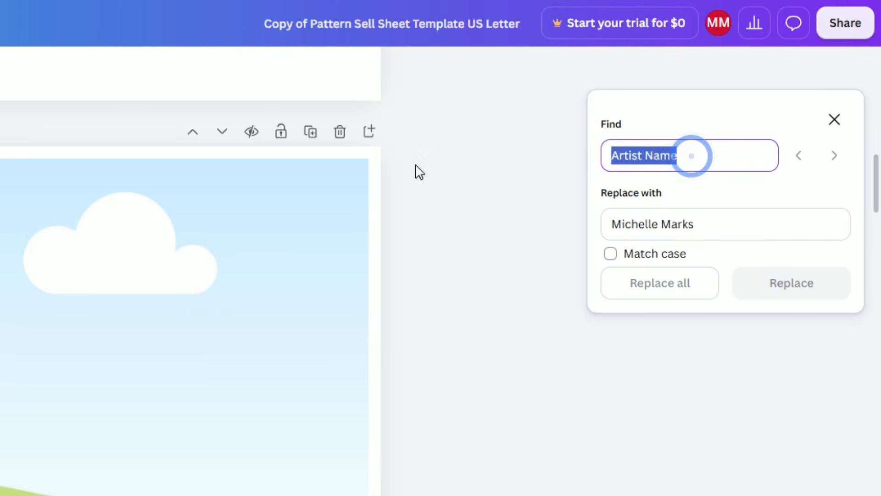
{"action": "type", "text": "www.website"}
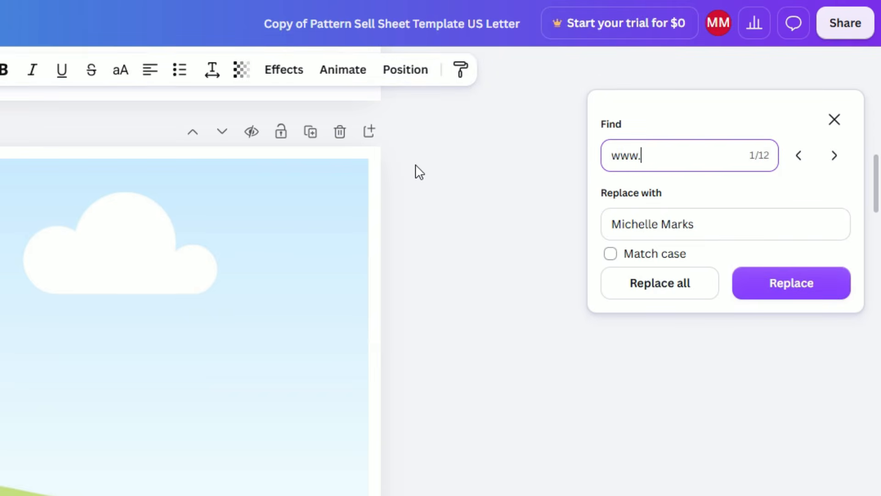
{"action": "type", "text": ".com"}
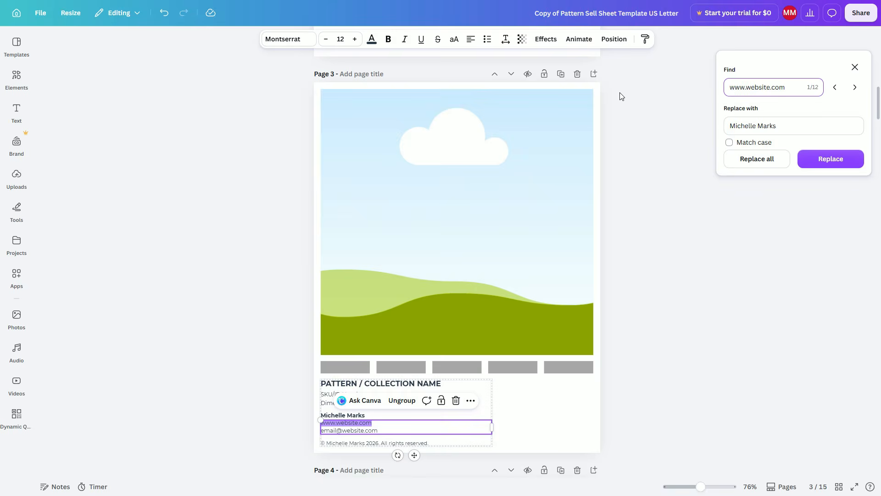
{"action": "triple_click", "coordinate": [782, 126]}
{"action": "type", "text": "ww"}
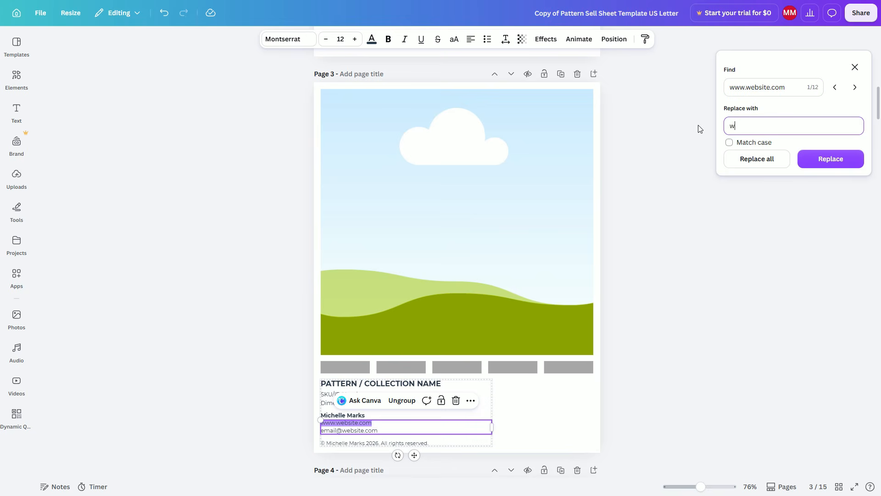
{"action": "type", "text": "w.fernandqui"}
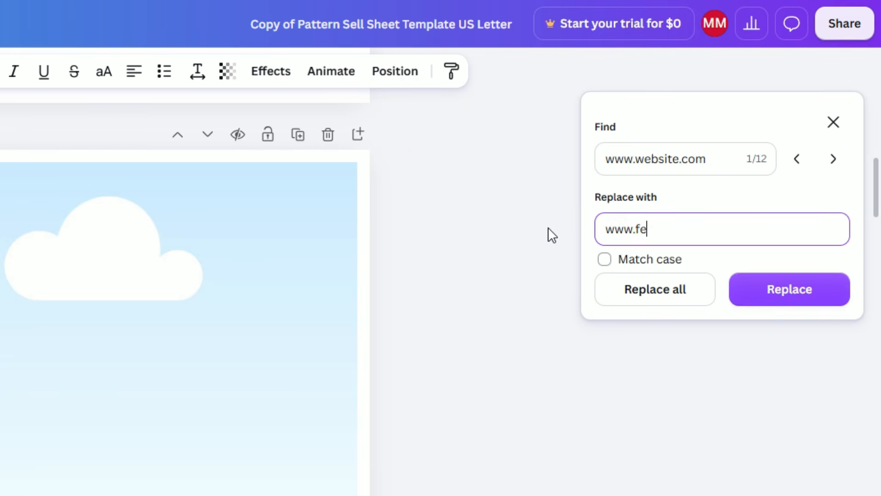
{"action": "type", "text": "ll.com"}
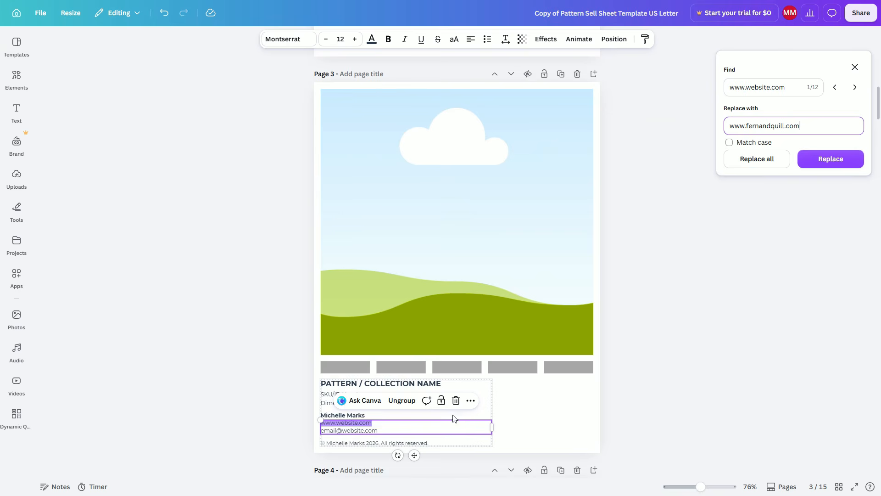
{"action": "scroll", "coordinate": [453, 417], "scroll_direction": "down", "scroll_amount": 10}
{"action": "scroll", "coordinate": [346, 394], "scroll_direction": "up", "scroll_amount": 3}
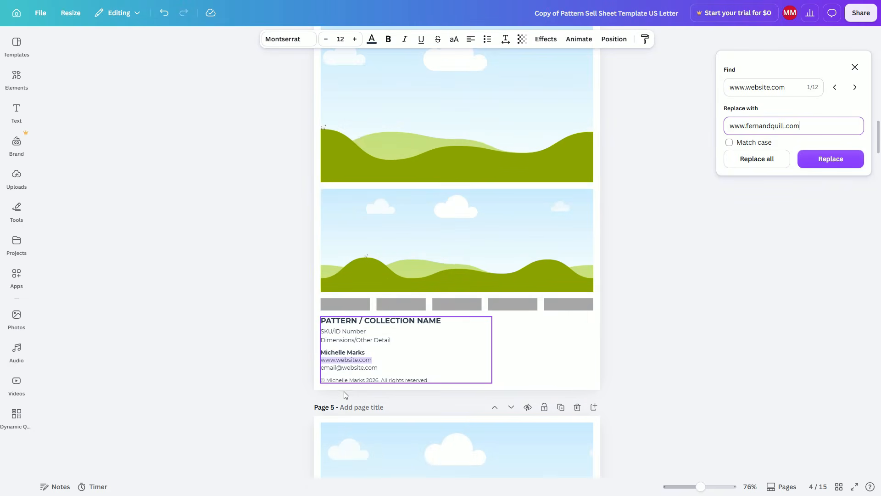
{"action": "scroll", "coordinate": [339, 362], "scroll_direction": "down", "scroll_amount": 10}
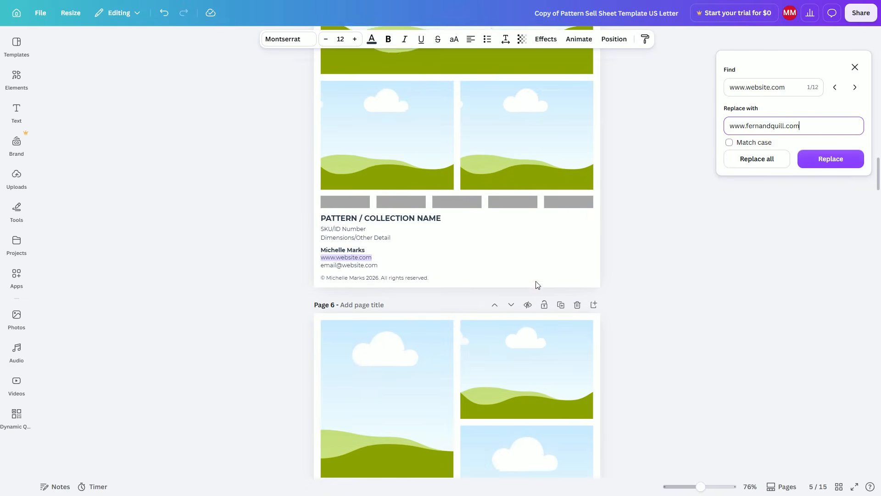
{"action": "scroll", "coordinate": [528, 280], "scroll_direction": "up", "scroll_amount": 4}
{"action": "left_click", "coordinate": [757, 160]}
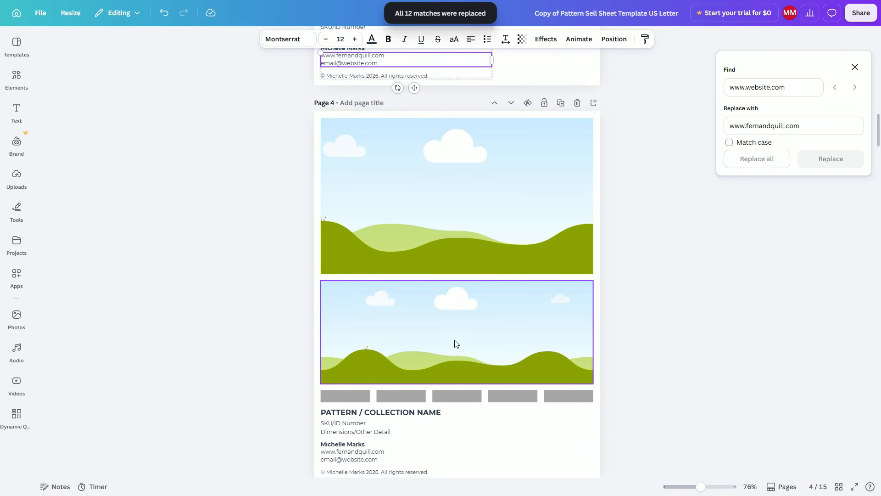
Try to remove the placeholder e-mail address throughout the document by replacing it with empty text, and undo the replacement.
{"action": "scroll", "coordinate": [457, 342], "scroll_direction": "up", "scroll_amount": 7}
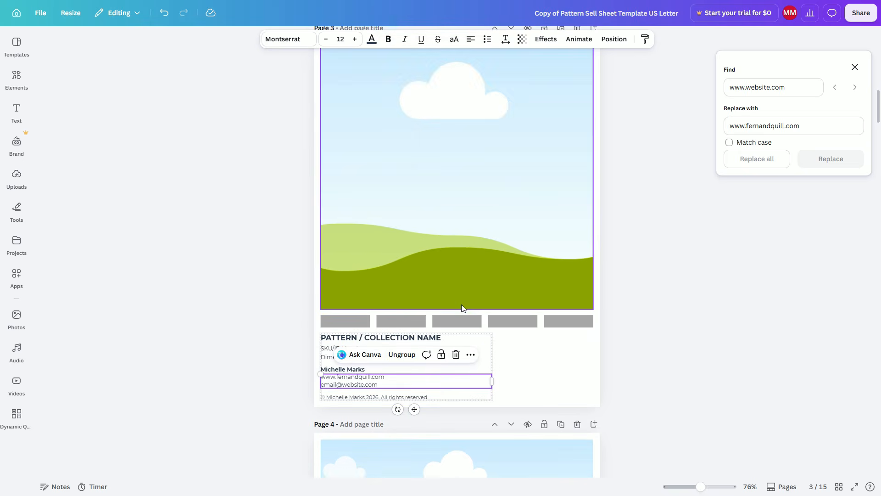
{"action": "scroll", "coordinate": [461, 304], "scroll_direction": "up", "scroll_amount": 1}
{"action": "scroll", "coordinate": [461, 304], "scroll_direction": "down", "scroll_amount": 1}
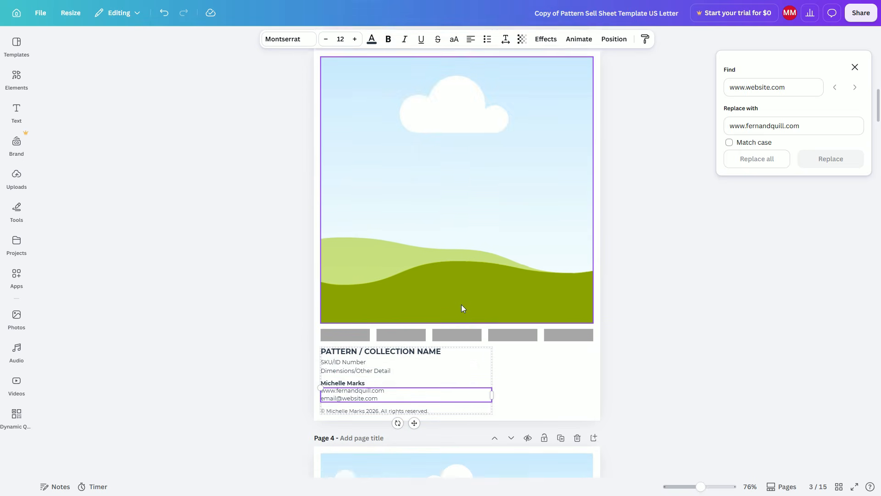
{"action": "left_click", "coordinate": [636, 342]}
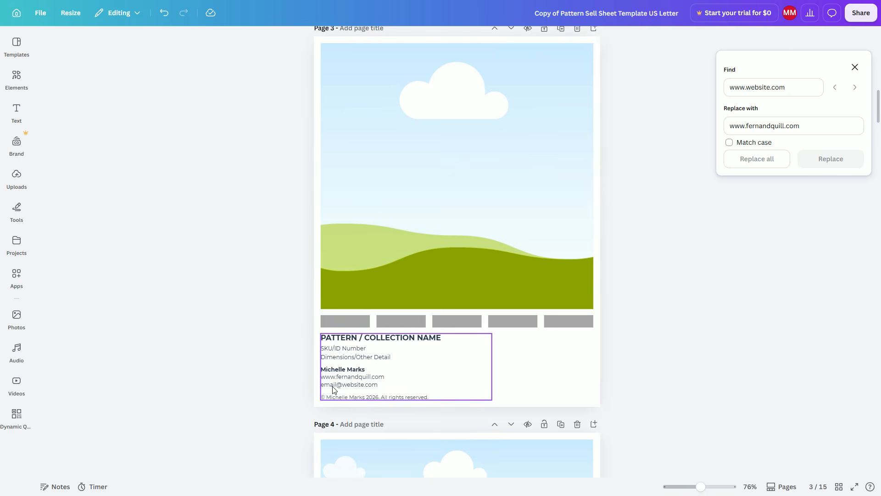
{"action": "left_click_drag", "start_coordinate": [789, 87], "coordinate": [674, 95]}
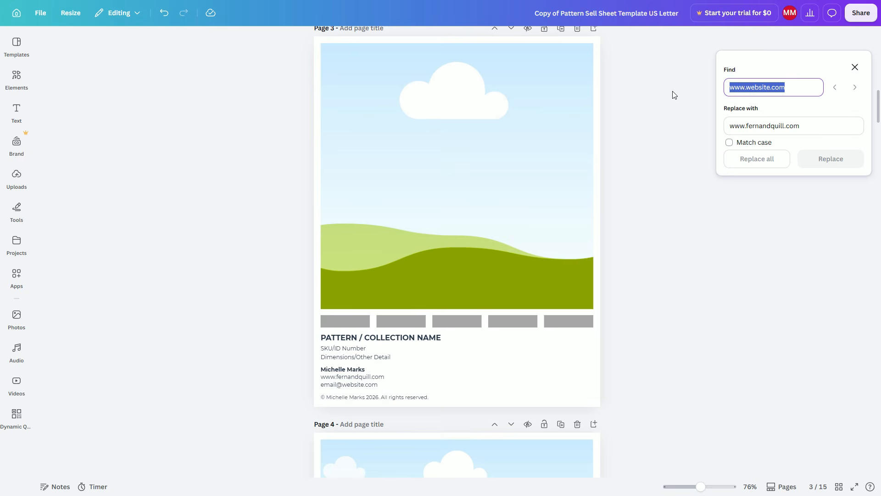
{"action": "type", "text": "email@website.com"}
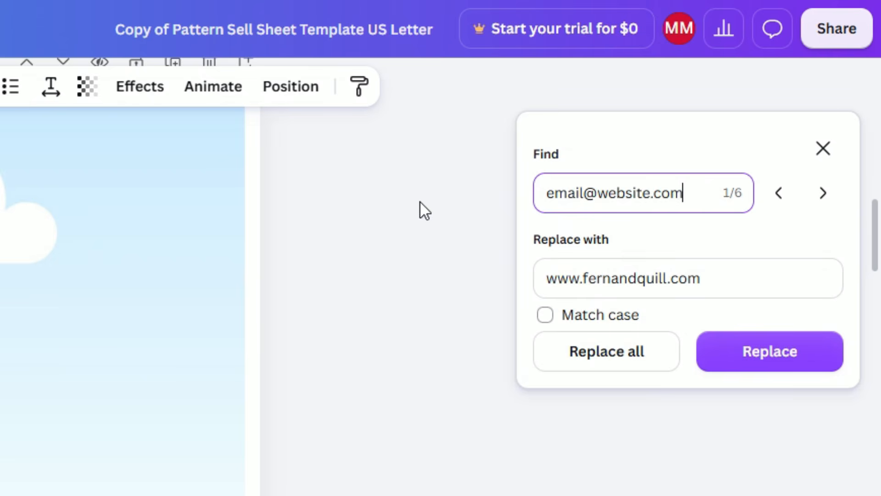
{"action": "left_click", "coordinate": [725, 267]}
{"action": "key", "text": "BackSpace"}
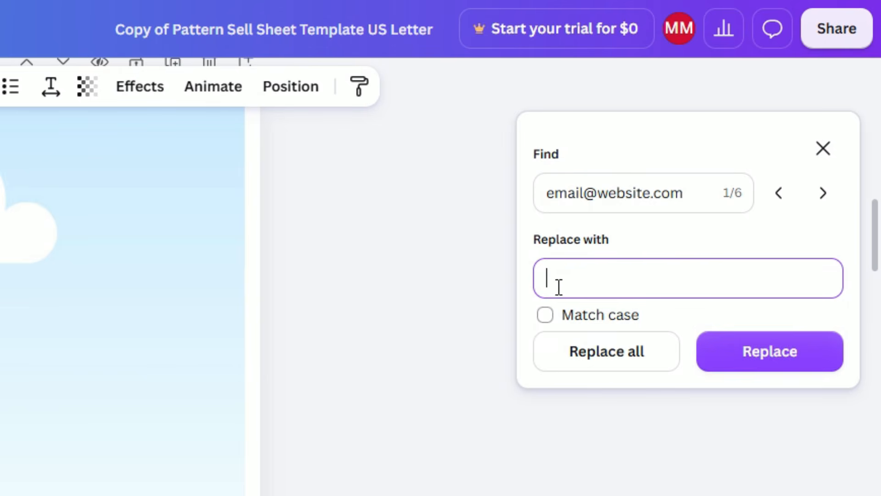
{"action": "left_click", "coordinate": [604, 364]}
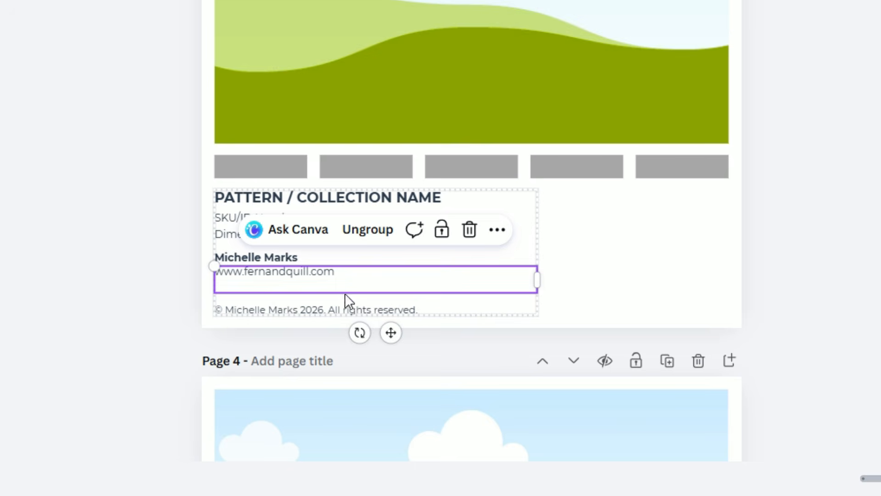
{"action": "left_click", "coordinate": [872, 262]}
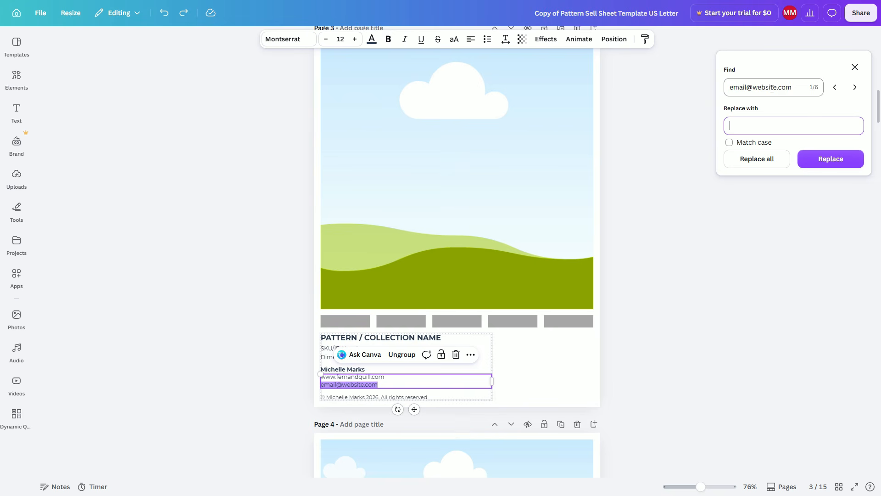
Try to replace the placeholder e-mail address throughout the document with a phone number, and undo the replacement.
{"action": "left_click", "coordinate": [756, 121]}
{"action": "type", "text": "1234 5678"}
{"action": "left_click", "coordinate": [753, 159]}
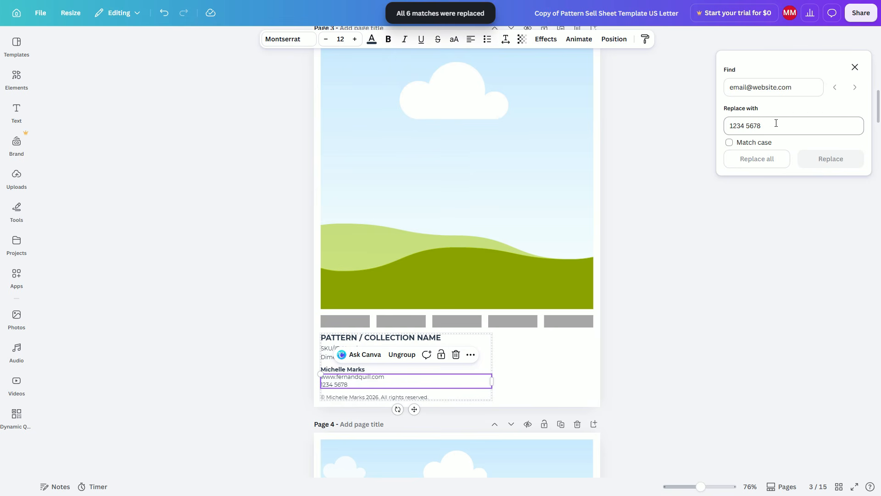
{"action": "triple_click", "coordinate": [791, 126]}
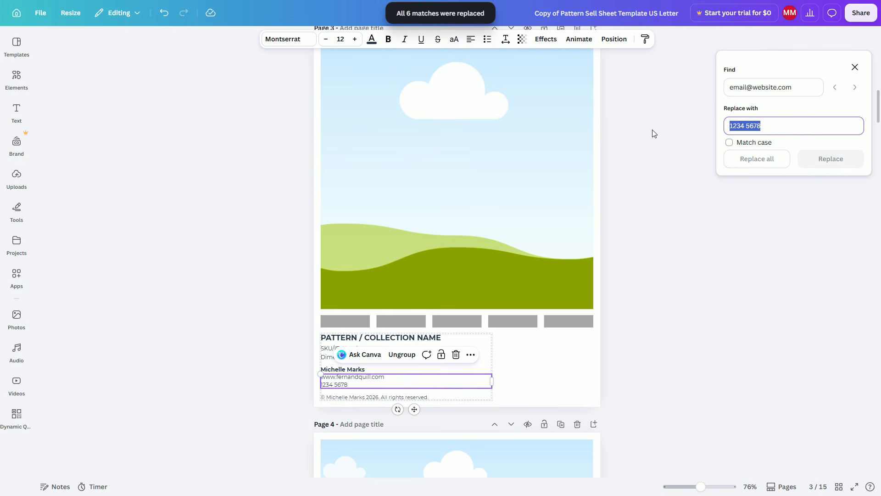
{"action": "type", "text": "em"}
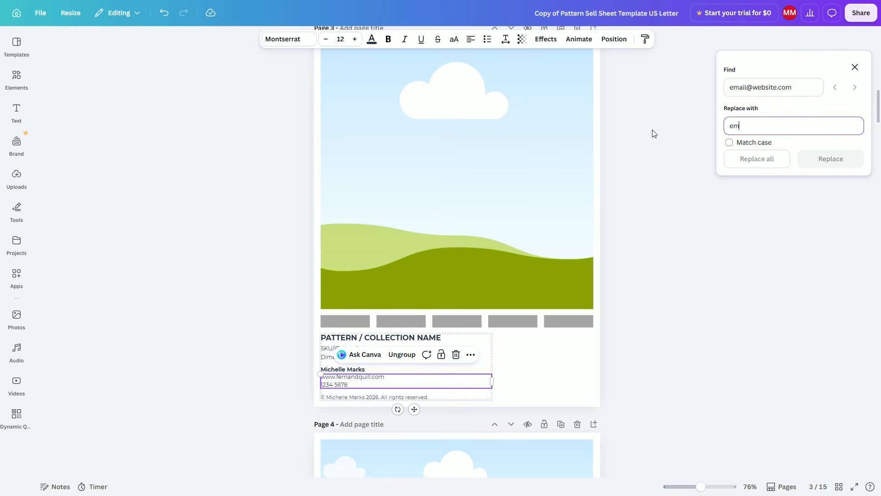
{"action": "left_click", "coordinate": [854, 67]}
{"action": "left_click", "coordinate": [164, 12]}
{"action": "left_click", "coordinate": [683, 216]}
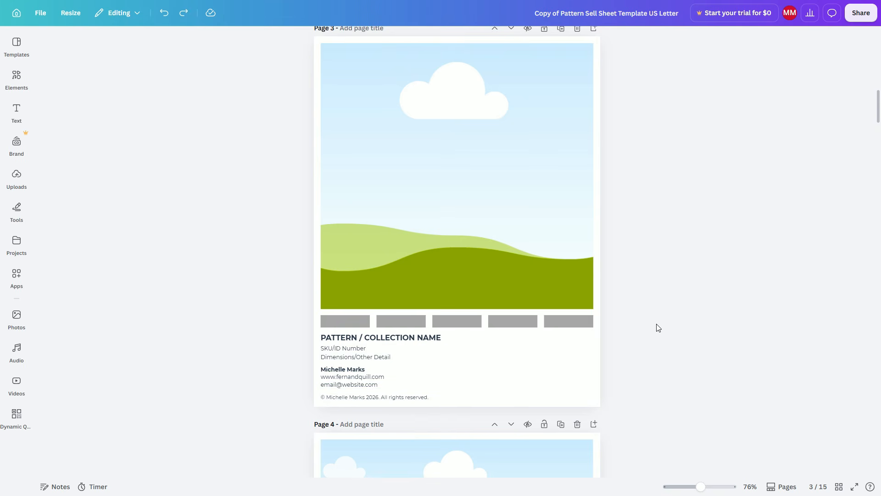
Check the artist details on pages 3 and 4 and examine the font colour instructions on page 1.
{"action": "scroll", "coordinate": [650, 344], "scroll_direction": "down", "scroll_amount": 4}
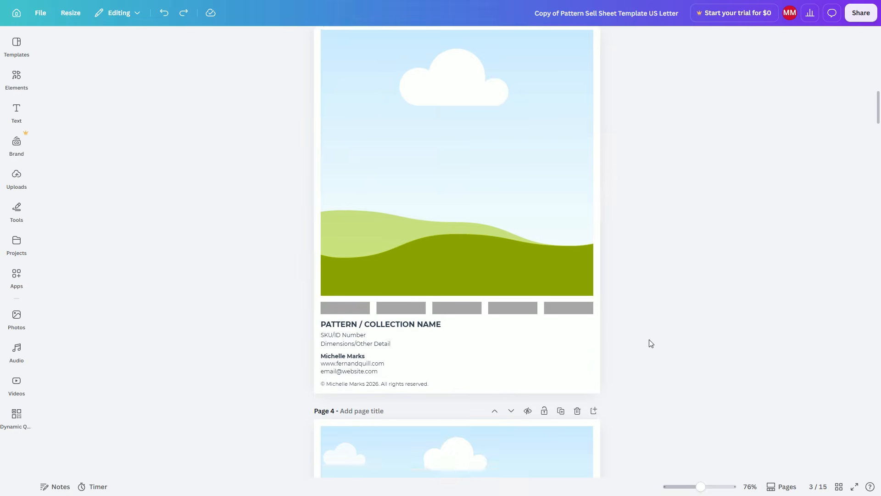
{"action": "scroll", "coordinate": [650, 343], "scroll_direction": "down", "scroll_amount": 7}
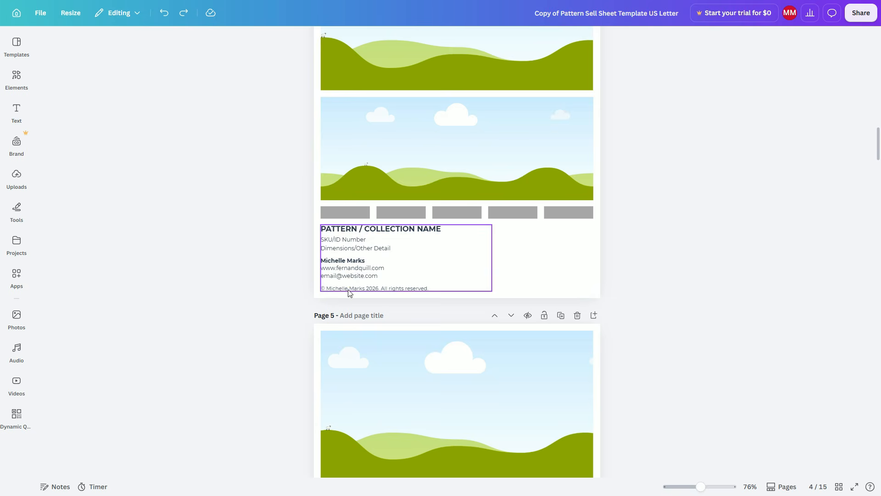
{"action": "left_click", "coordinate": [672, 268]}
{"action": "scroll", "coordinate": [596, 277], "scroll_direction": "up", "scroll_amount": 10}
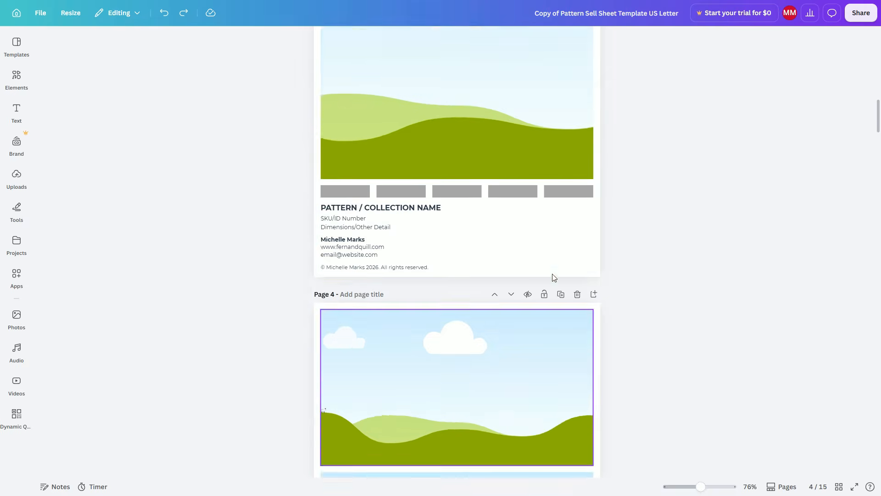
{"action": "scroll", "coordinate": [554, 277], "scroll_direction": "up", "scroll_amount": 2}
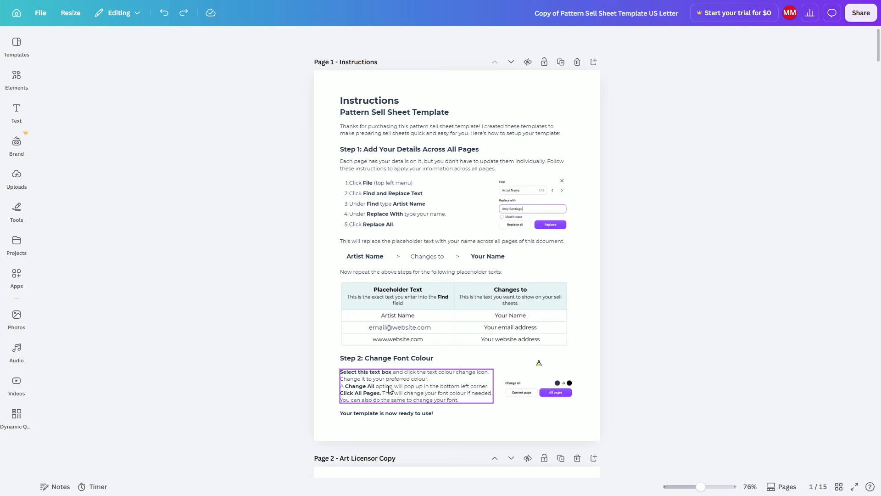
{"action": "left_click", "coordinate": [392, 390]}
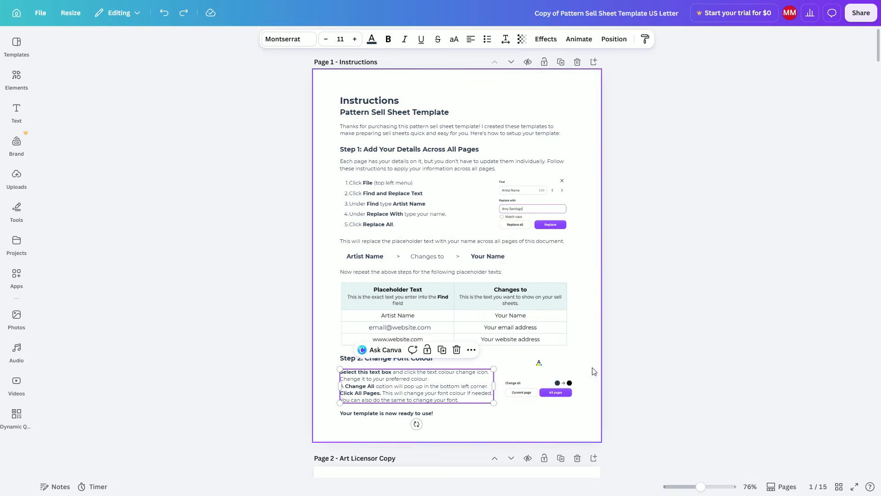
{"action": "left_click", "coordinate": [698, 339]}
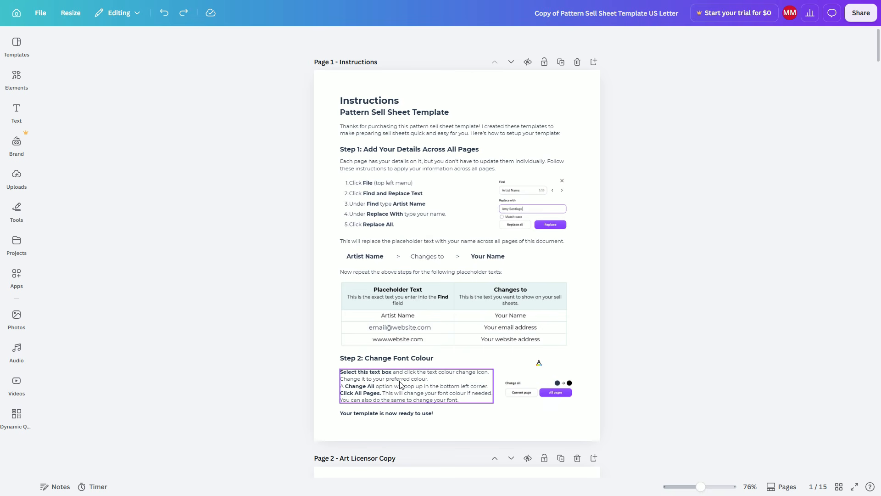
Set the text colour of the Step 2 instruction text box on page 1 to the dark gray photo colour.
{"action": "left_click", "coordinate": [400, 384]}
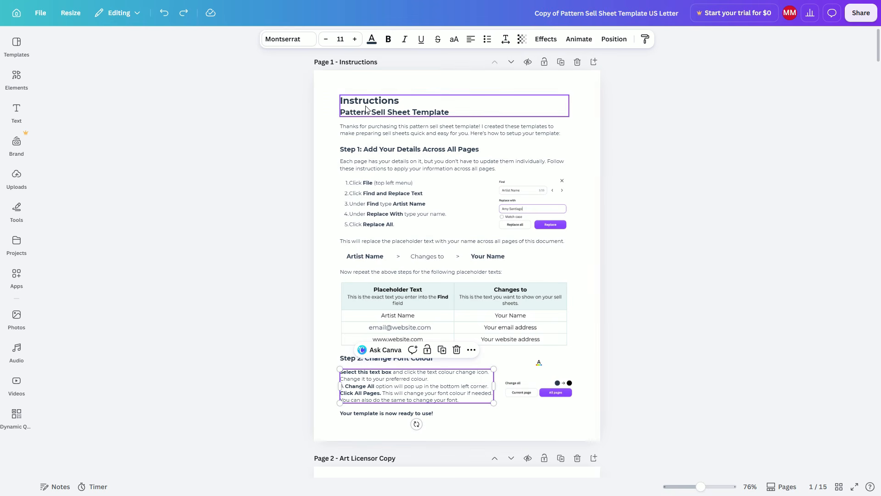
{"action": "left_click", "coordinate": [376, 390]}
{"action": "left_click", "coordinate": [287, 377]}
{"action": "left_click", "coordinate": [408, 386]}
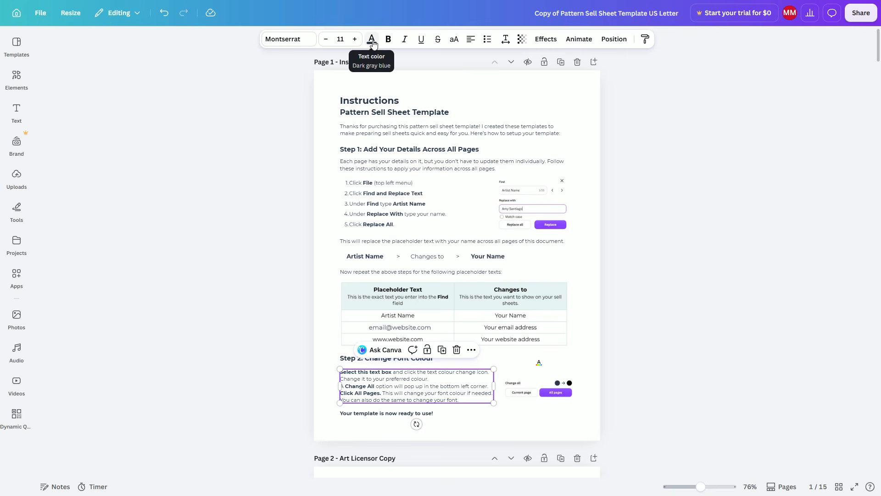
{"action": "left_click", "coordinate": [373, 44]}
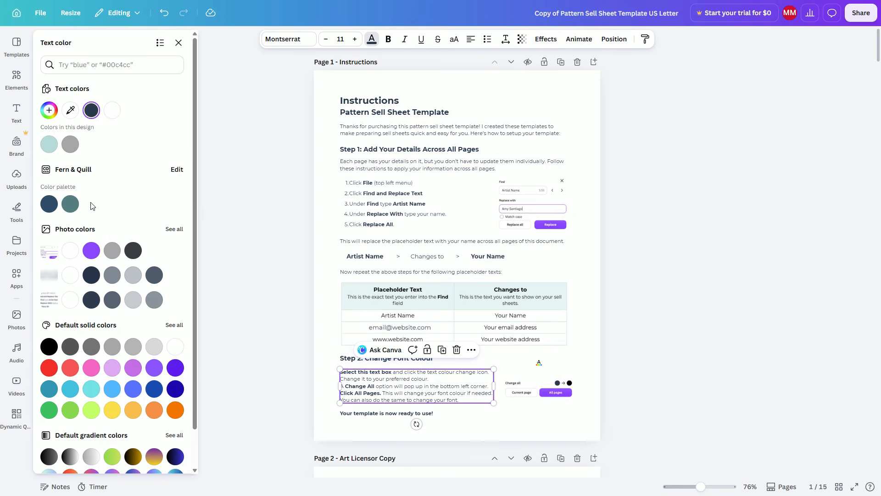
{"action": "left_click", "coordinate": [132, 252]}
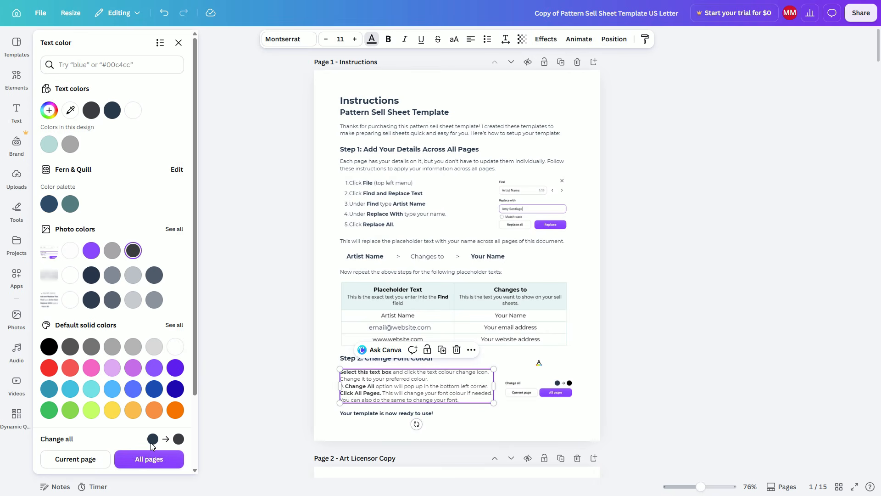
Apply the Step 2 text box's dark gray text colour to matching text on all pages.
{"action": "left_click", "coordinate": [143, 461]}
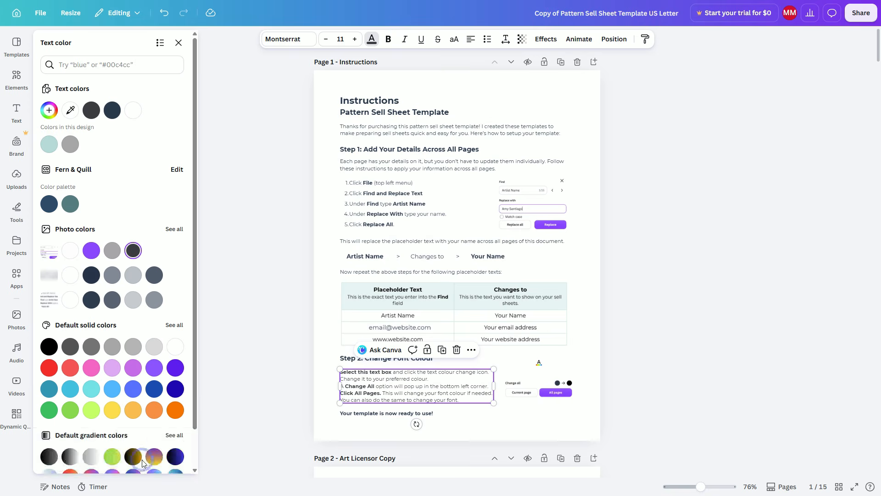
{"action": "left_click", "coordinate": [371, 39]}
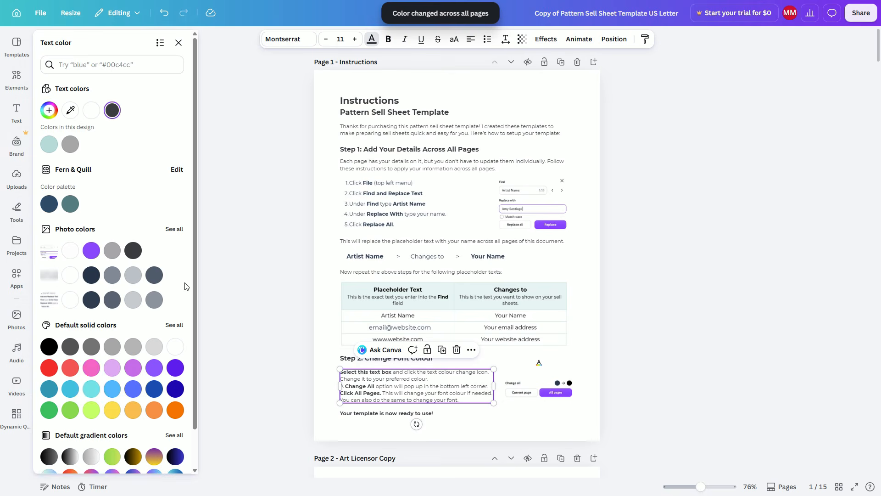
Try pink as the text colour across all pages, check pages 2 to 4, and undo the change.
{"action": "left_click", "coordinate": [91, 368]}
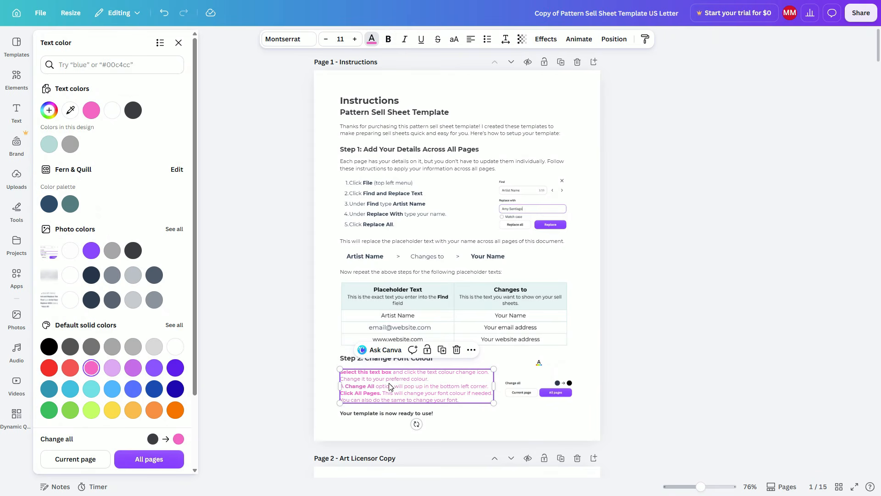
{"action": "left_click", "coordinate": [143, 461]}
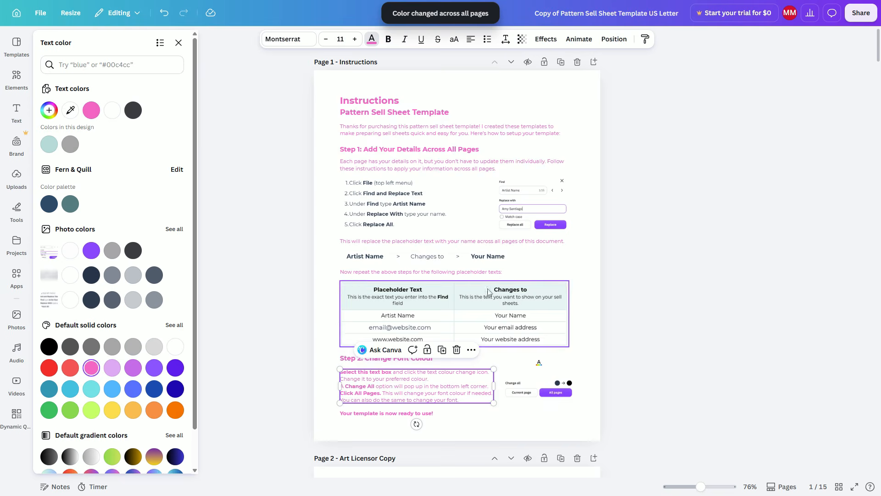
{"action": "scroll", "coordinate": [680, 253], "scroll_direction": "down", "scroll_amount": 15}
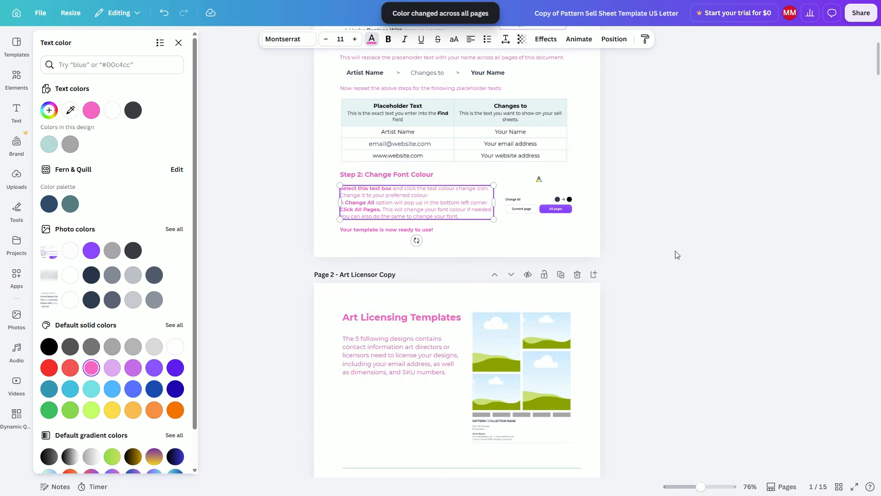
{"action": "scroll", "coordinate": [681, 253], "scroll_direction": "down", "scroll_amount": 5}
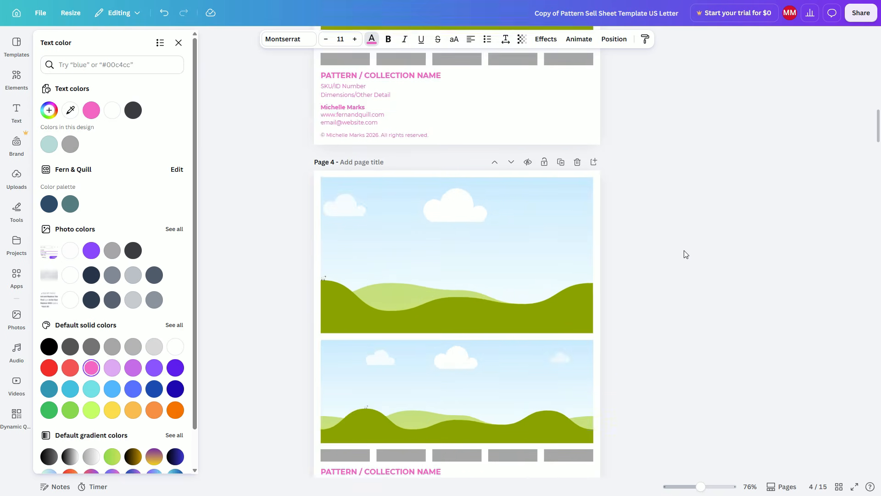
{"action": "scroll", "coordinate": [684, 255], "scroll_direction": "up", "scroll_amount": 10}
{"action": "key", "text": "ctrl+z"}
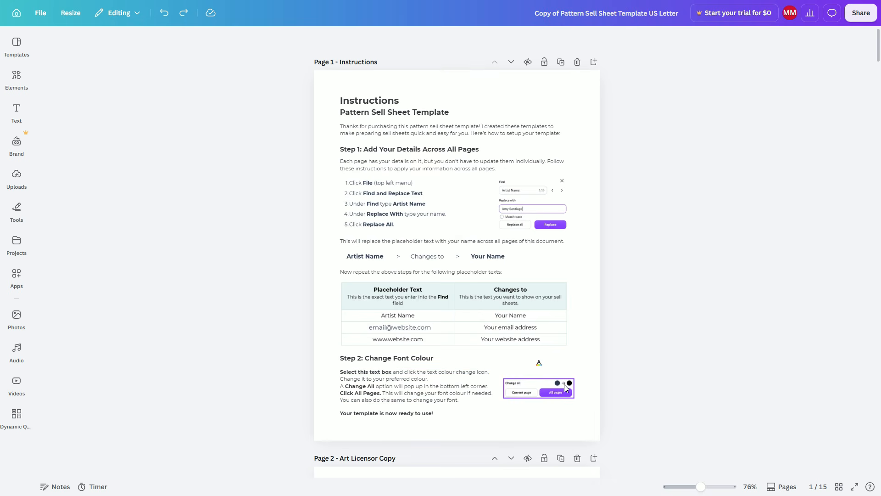
Change the Step 2 text box's font to Open Sauce, apply it to all pages, and check pages 2 and 3.
{"action": "left_click", "coordinate": [375, 388]}
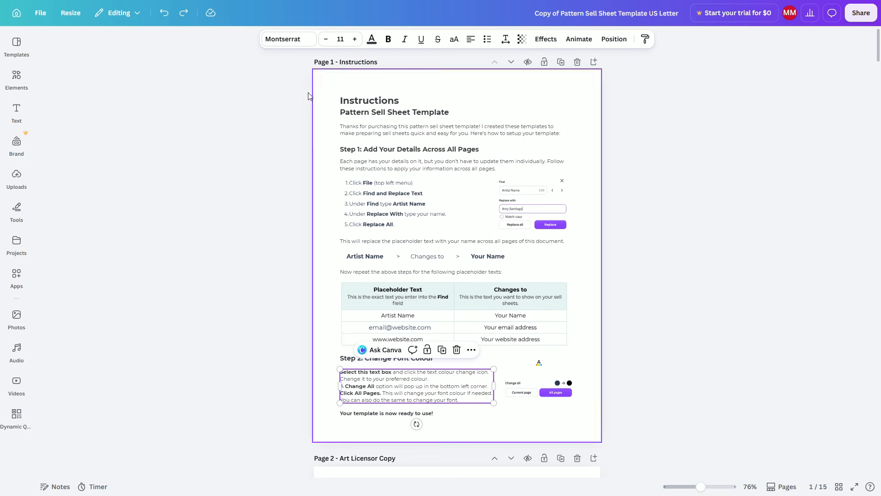
{"action": "left_click", "coordinate": [297, 40]}
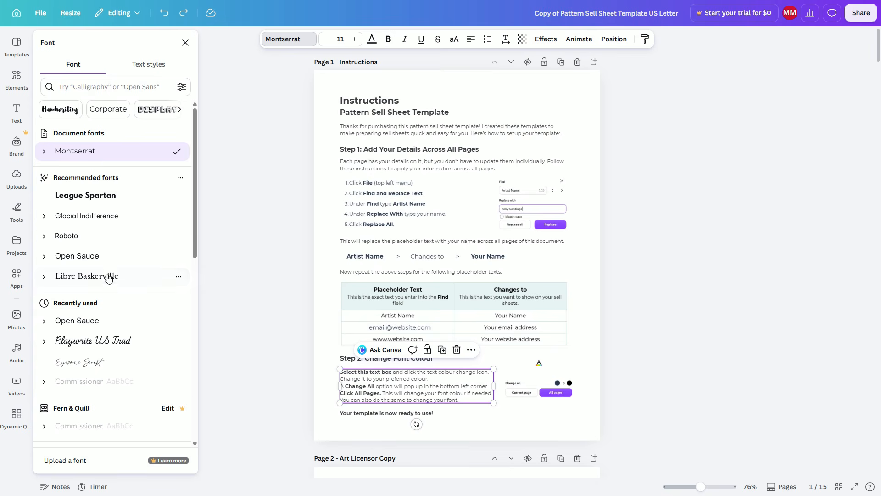
{"action": "left_click", "coordinate": [64, 258]}
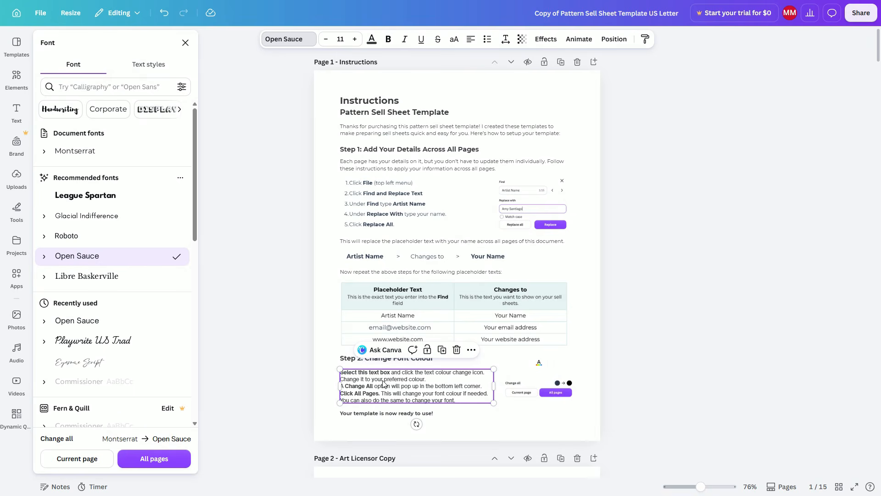
{"action": "left_click", "coordinate": [149, 461]}
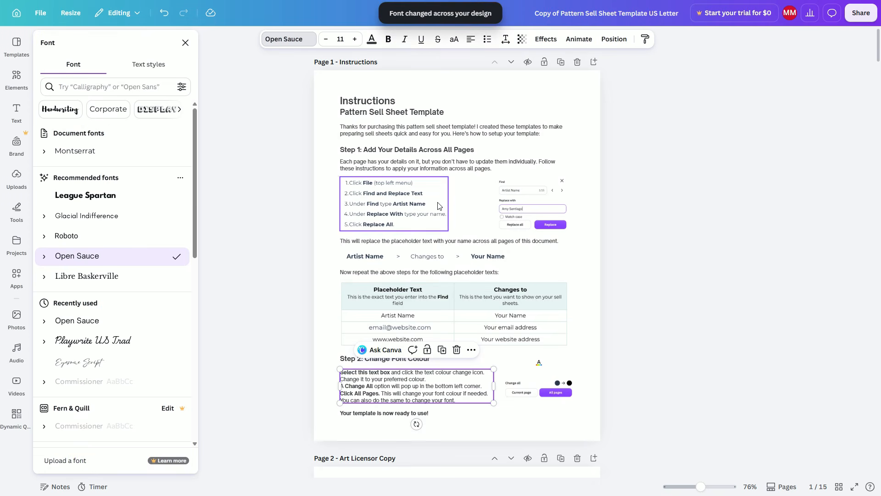
{"action": "scroll", "coordinate": [606, 226], "scroll_direction": "down", "scroll_amount": 15}
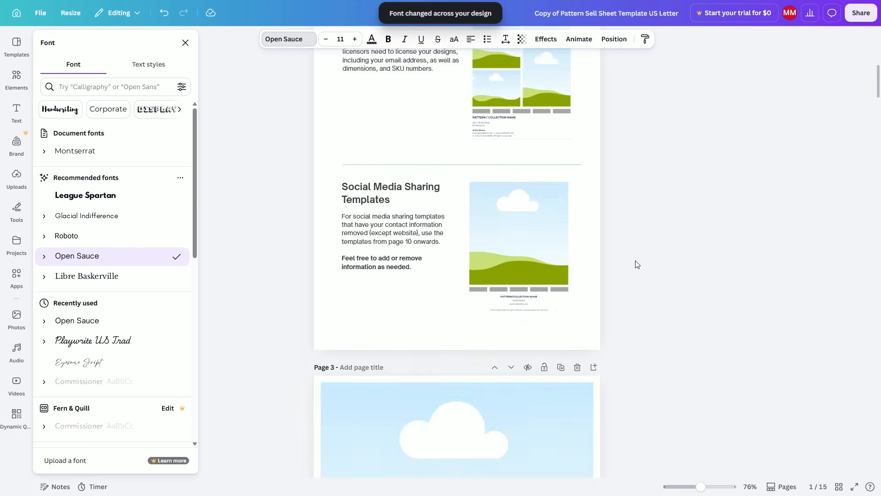
{"action": "scroll", "coordinate": [632, 394], "scroll_direction": "down", "scroll_amount": 4}
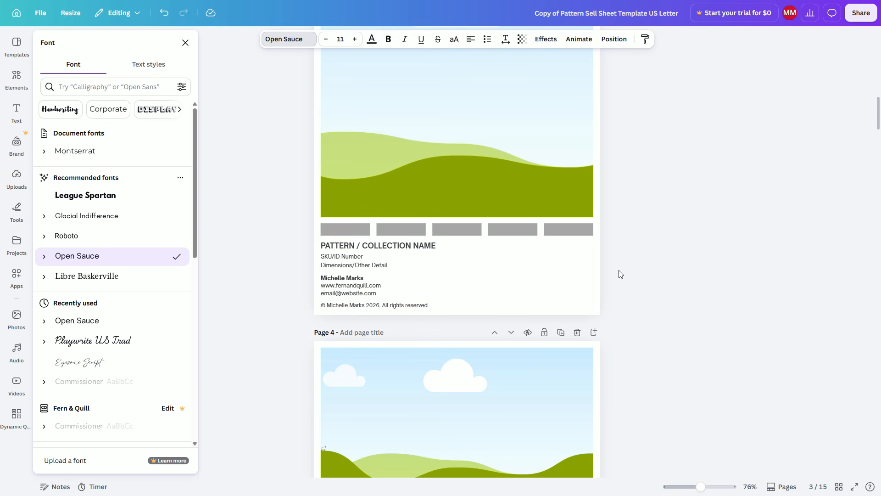
{"action": "left_click", "coordinate": [695, 267]}
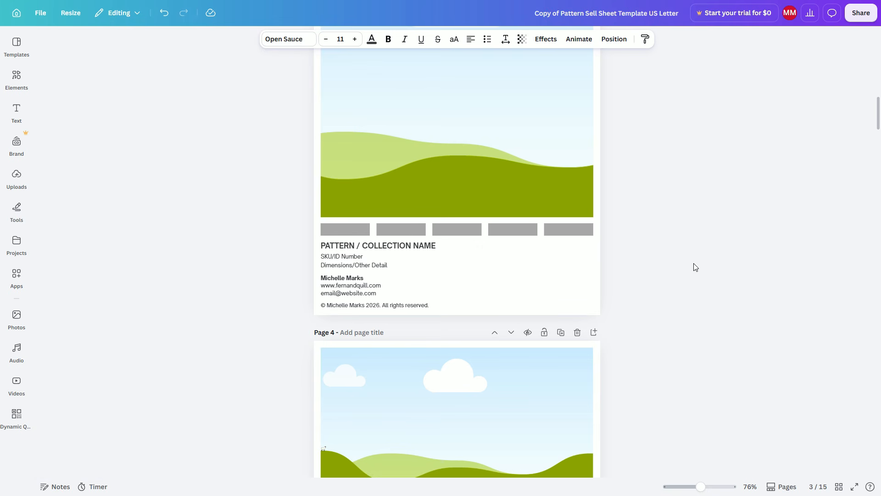
{"action": "left_click", "coordinate": [695, 267]}
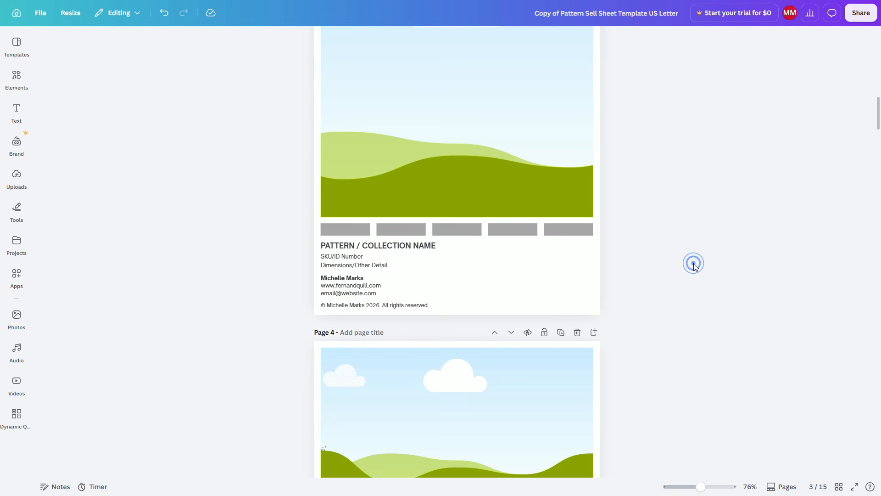
Rename the design as "Master Copy - Pattern Sell Sheet Template".
{"action": "scroll", "coordinate": [694, 263], "scroll_direction": "up", "scroll_amount": 2}
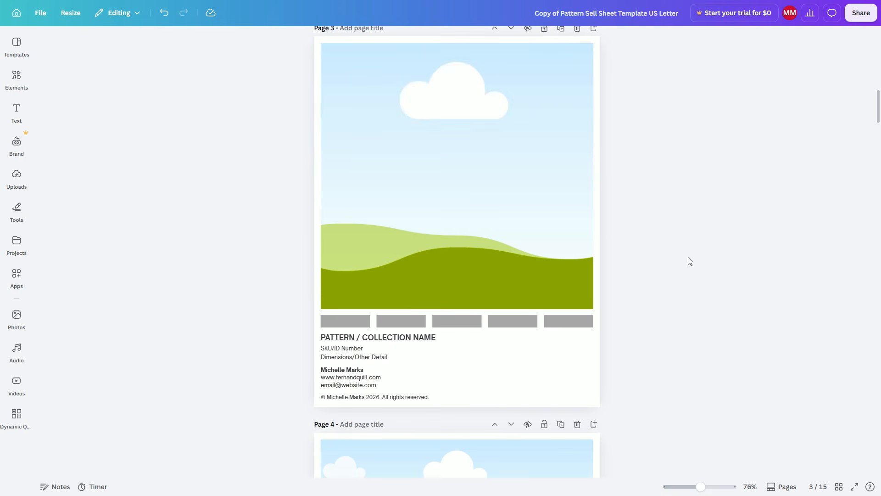
{"action": "left_click", "coordinate": [628, 13]}
{"action": "type", "text": "Mast"}
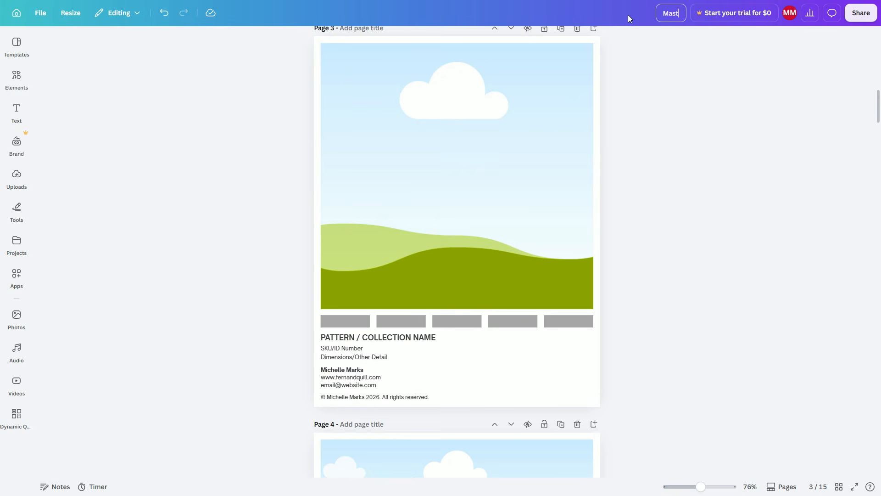
{"action": "type", "text": "er Copy - Pattern Sell Sheet Template"}
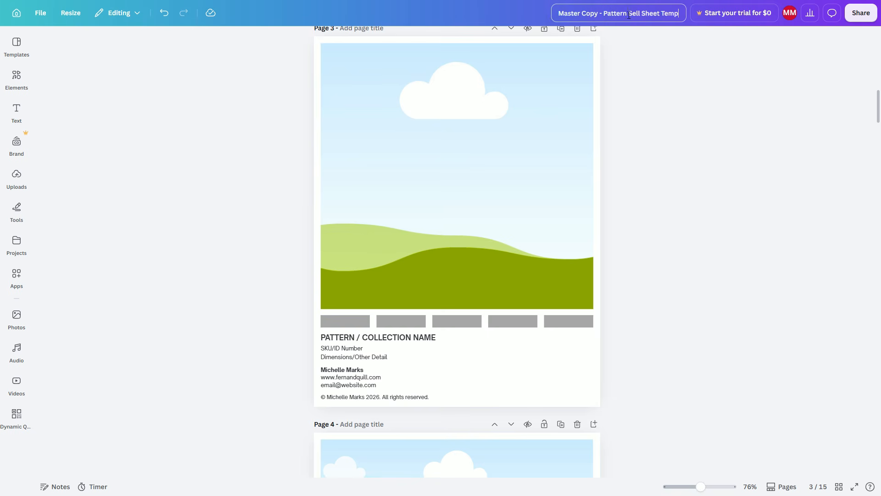
{"action": "left_click", "coordinate": [659, 138]}
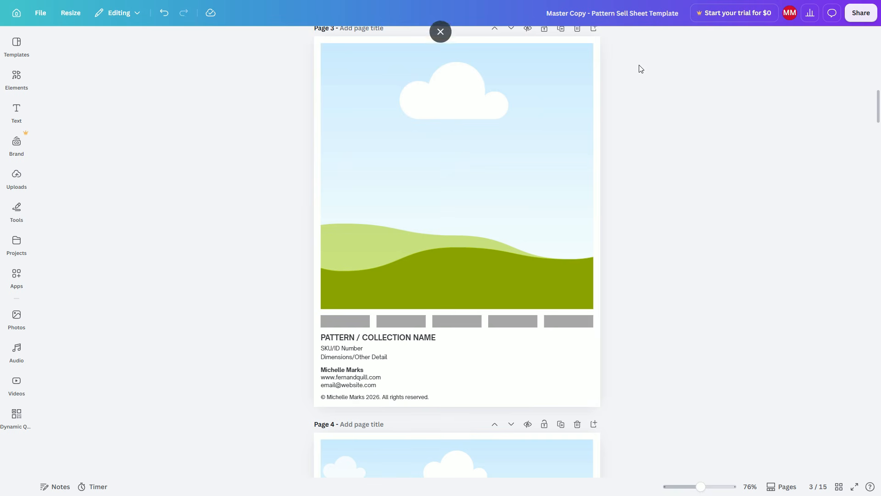
Return to the home page, make a copy of the Master Copy design, and open that copy.
{"action": "left_click", "coordinate": [42, 14]}
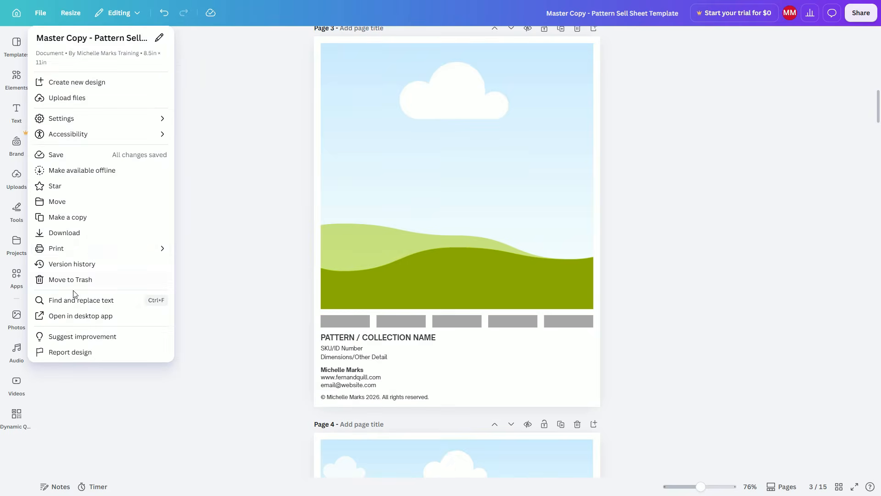
{"action": "left_click", "coordinate": [229, 144]}
{"action": "left_click", "coordinate": [17, 13]}
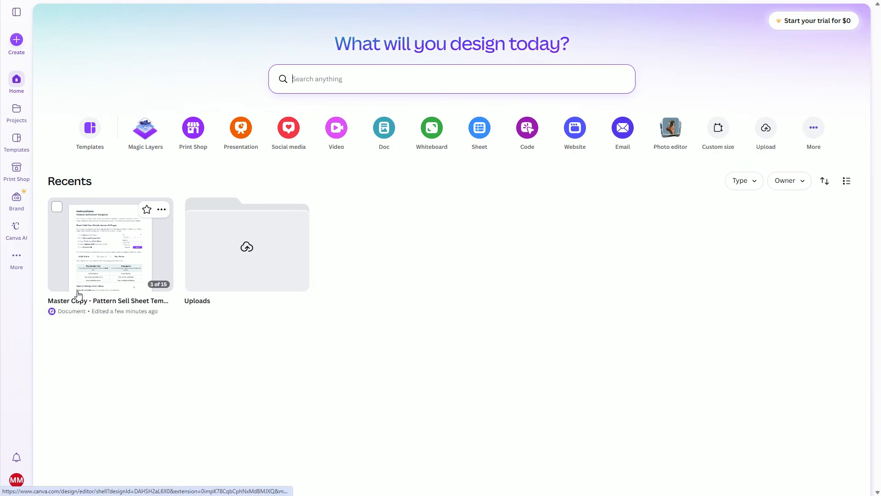
{"action": "left_click", "coordinate": [161, 211]}
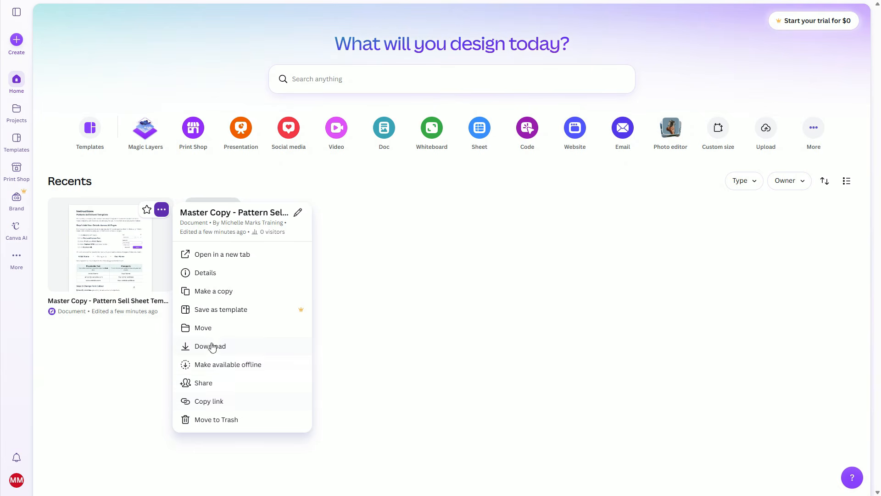
{"action": "left_click", "coordinate": [209, 291]}
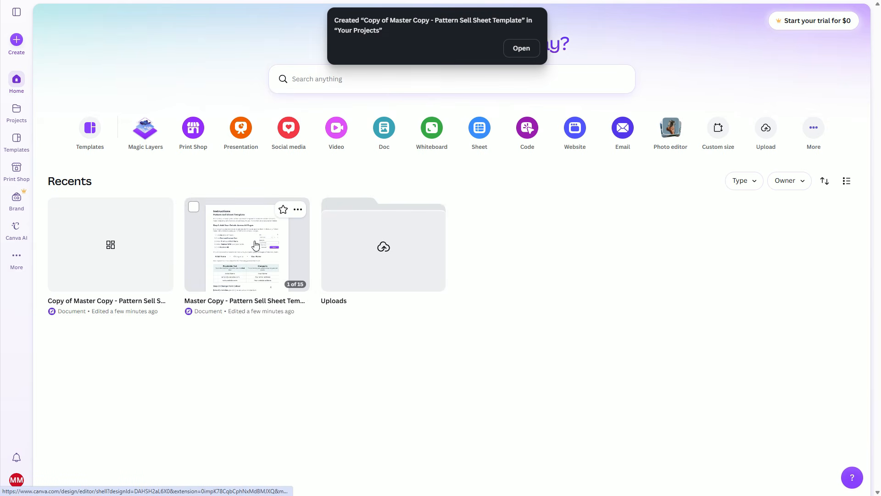
{"action": "left_click", "coordinate": [522, 49]}
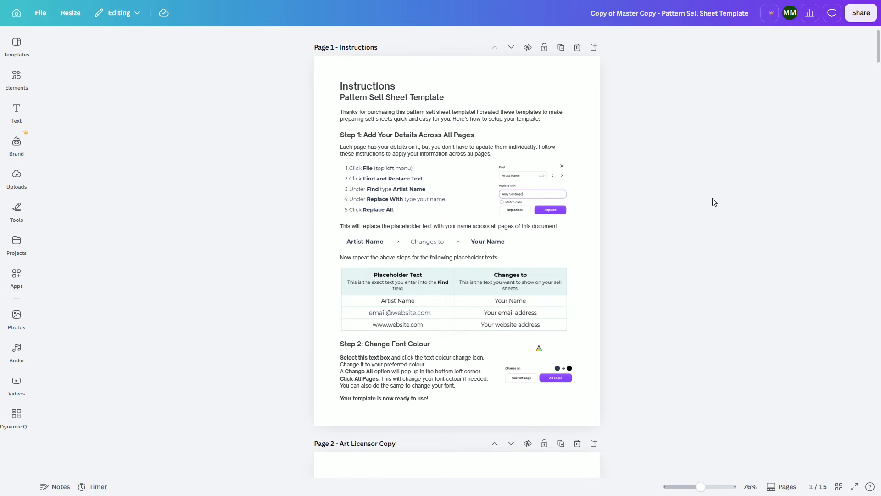
Fill page 6's frames with uploaded florals: olive upper left, cream lower left, teal lower right, and pale mint upper right.
{"action": "scroll", "coordinate": [714, 202], "scroll_direction": "down", "scroll_amount": 5}
{"action": "scroll", "coordinate": [714, 203], "scroll_direction": "down", "scroll_amount": 12}
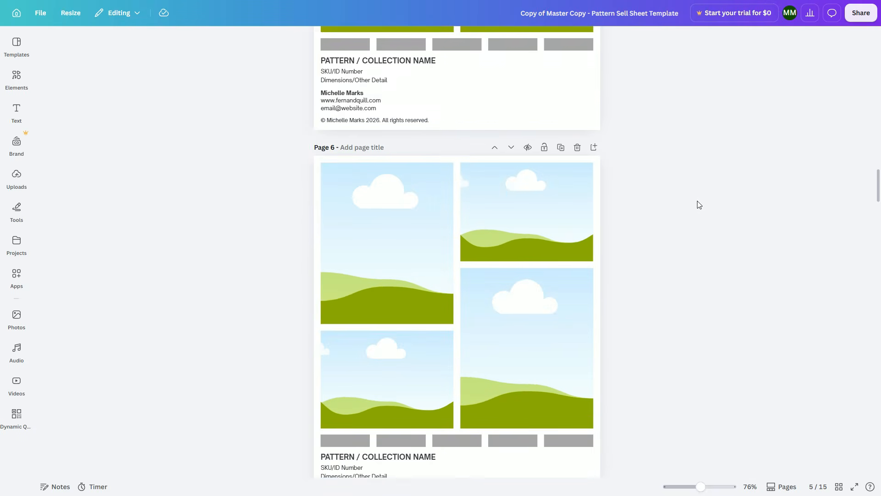
{"action": "scroll", "coordinate": [697, 203], "scroll_direction": "down", "scroll_amount": 3}
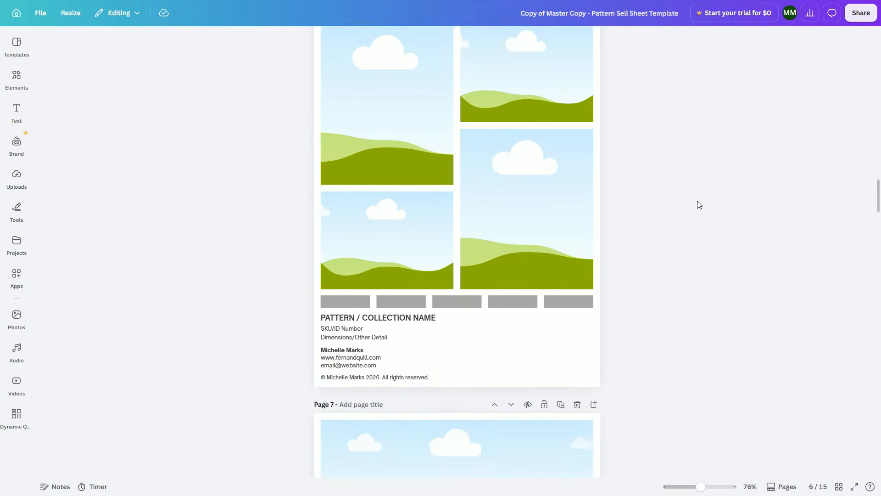
{"action": "scroll", "coordinate": [698, 205], "scroll_direction": "up", "scroll_amount": 1}
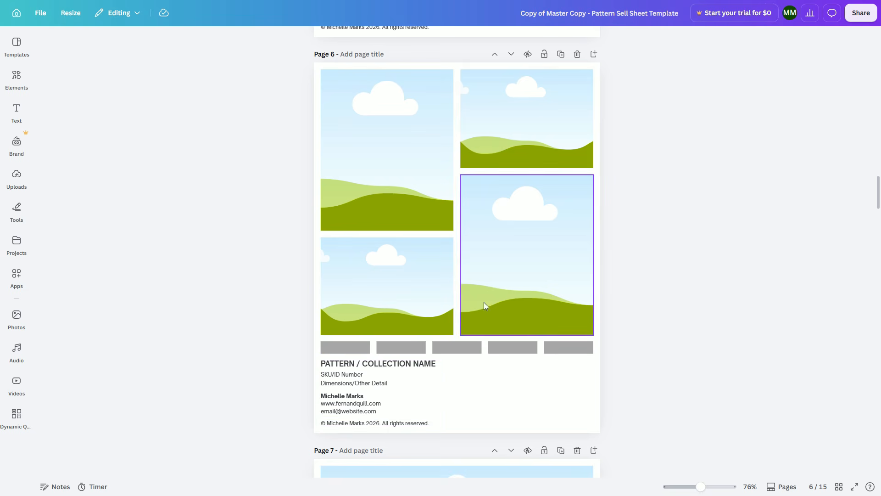
{"action": "left_click", "coordinate": [17, 177]}
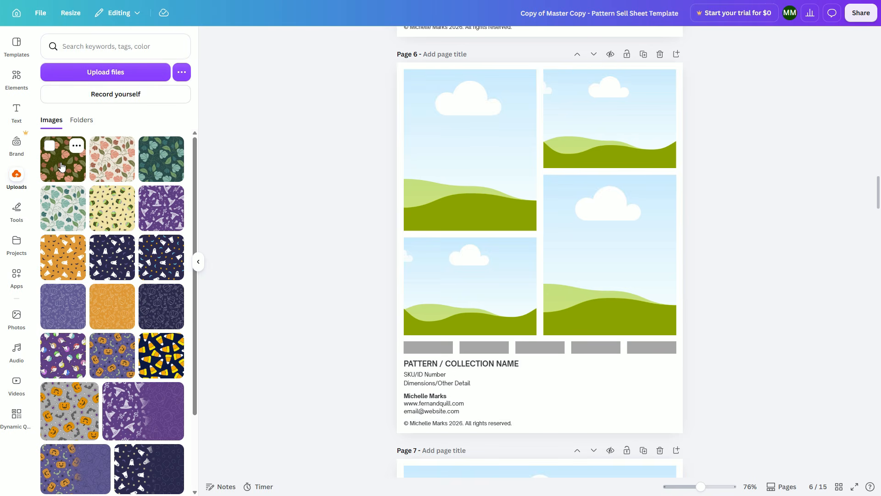
{"action": "left_click_drag", "start_coordinate": [61, 166], "coordinate": [429, 161]}
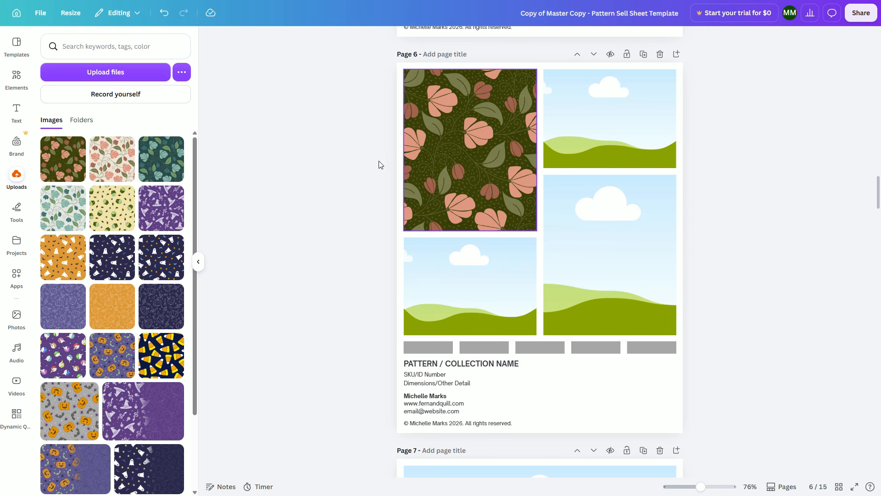
{"action": "left_click_drag", "start_coordinate": [110, 166], "coordinate": [460, 280]}
{"action": "left_click_drag", "start_coordinate": [160, 157], "coordinate": [599, 234]}
{"action": "left_click_drag", "start_coordinate": [63, 208], "coordinate": [575, 139]}
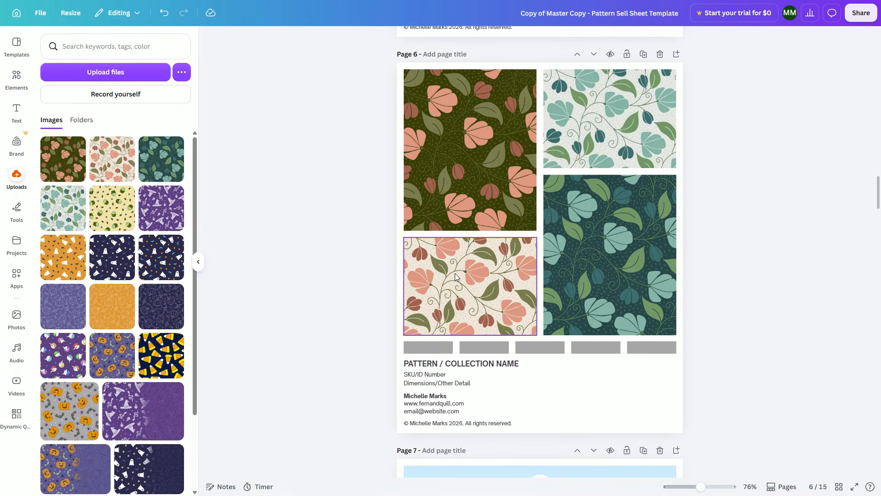
Slightly enlarge the cream floral pattern within its lower-left frame on page 6 and apply the crop.
{"action": "double_click", "coordinate": [474, 273]}
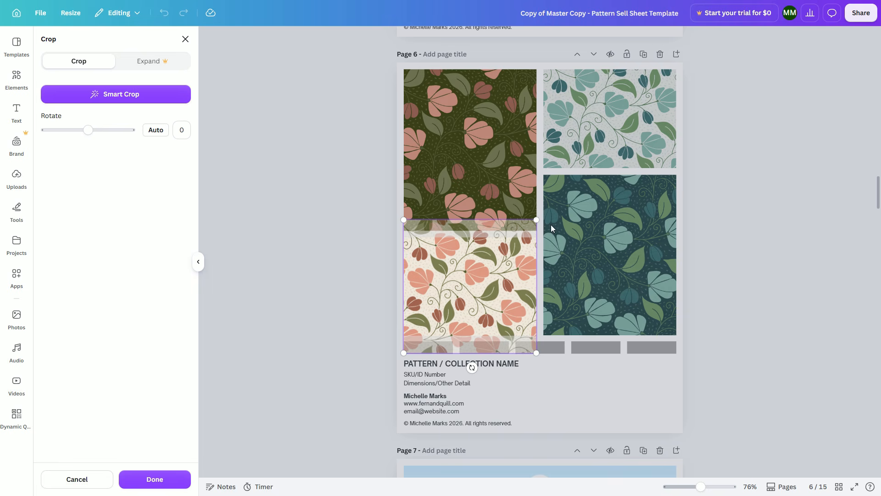
{"action": "mouse_move", "coordinate": [540, 216]}
{"action": "left_mouse_down"}
{"action": "mouse_move", "coordinate": [592, 162]}
{"action": "mouse_move", "coordinate": [547, 211]}
{"action": "left_mouse_up"}
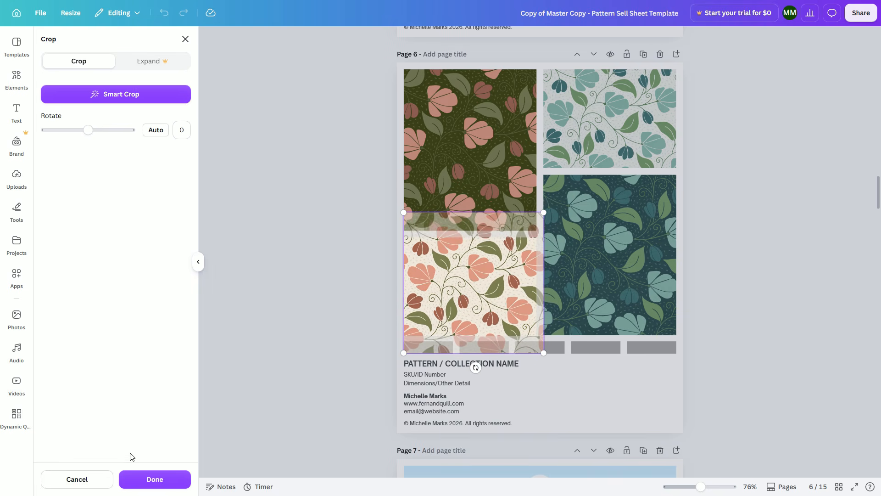
{"action": "left_click", "coordinate": [163, 475]}
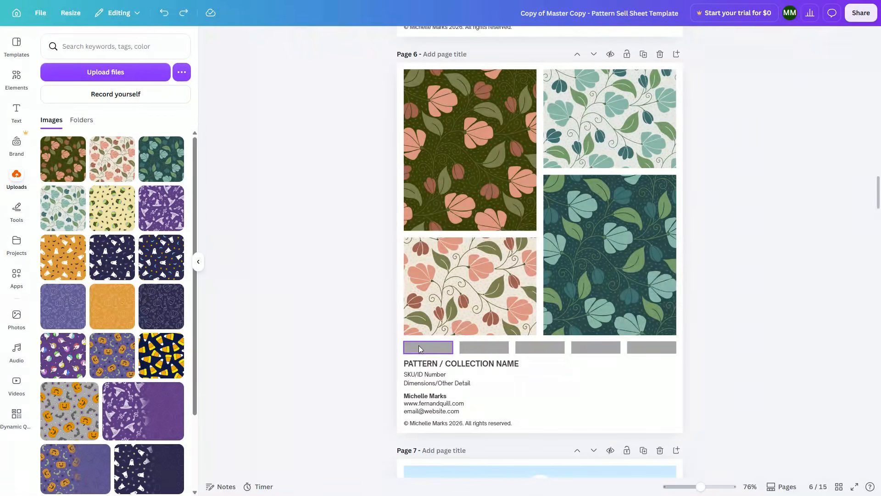
{"action": "left_click", "coordinate": [447, 349]}
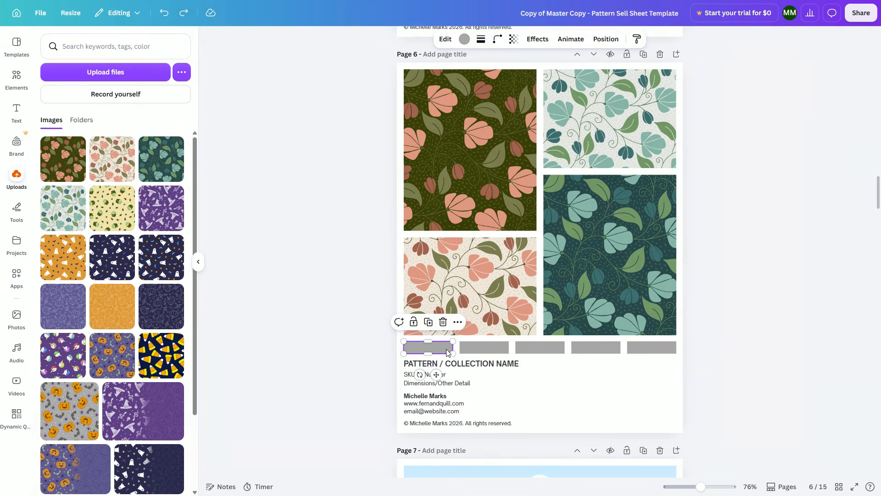
{"action": "left_click", "coordinate": [361, 348]}
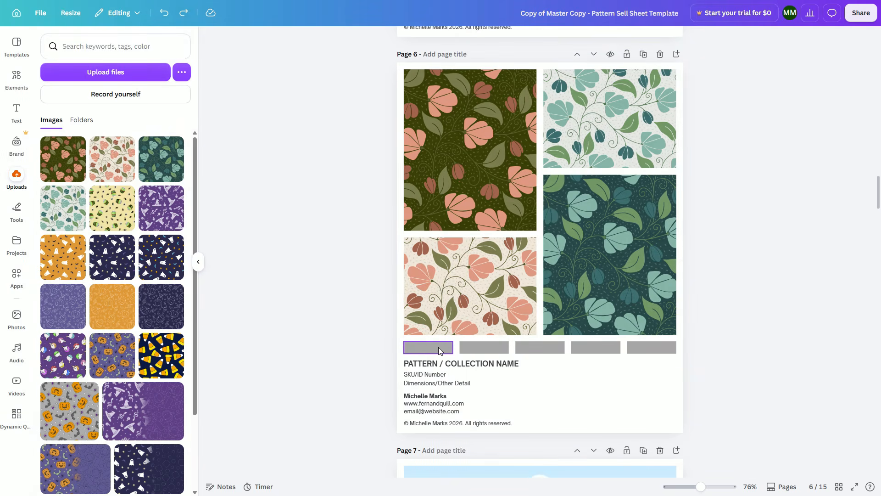
Recolour the first three swatches on page 6 with the olive floral's photo colours: dark olive, reddish brown and salmon pink.
{"action": "left_click", "coordinate": [416, 351]}
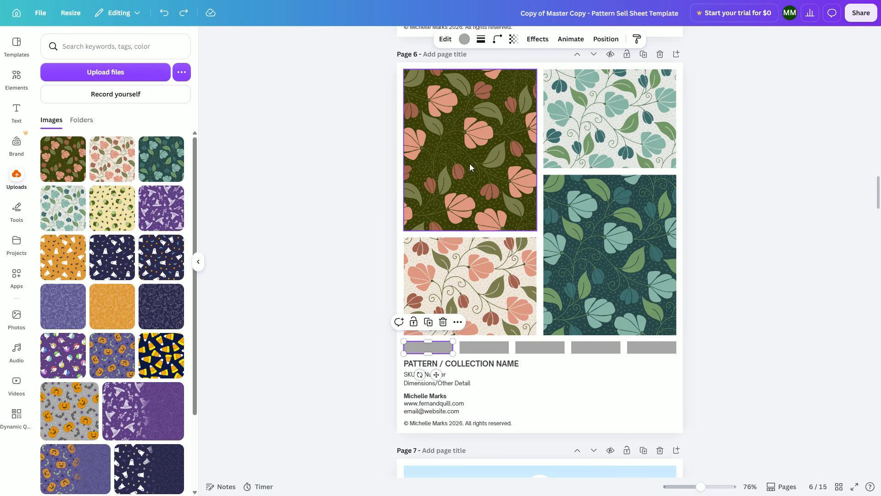
{"action": "left_click", "coordinate": [465, 39]}
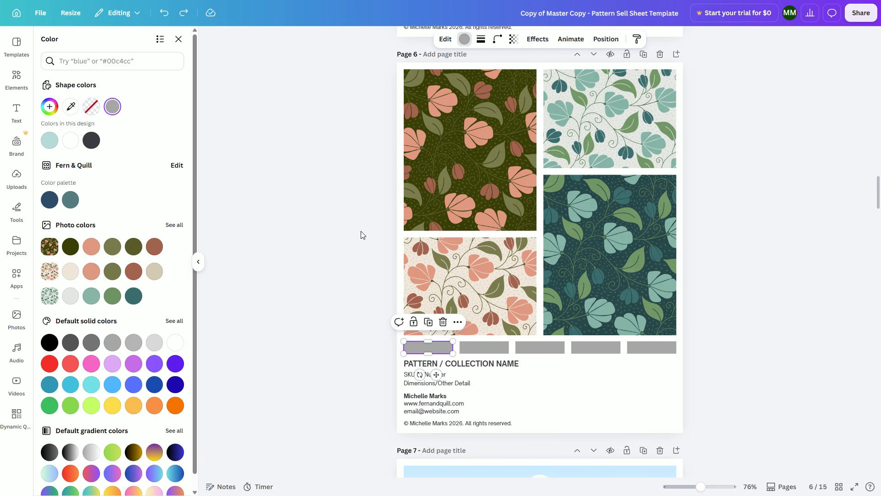
{"action": "left_click", "coordinate": [71, 247]}
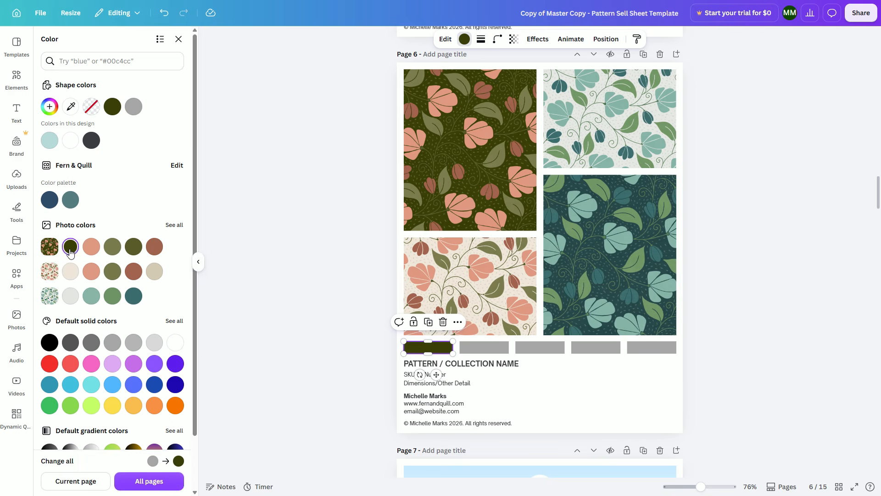
{"action": "left_click", "coordinate": [482, 348]}
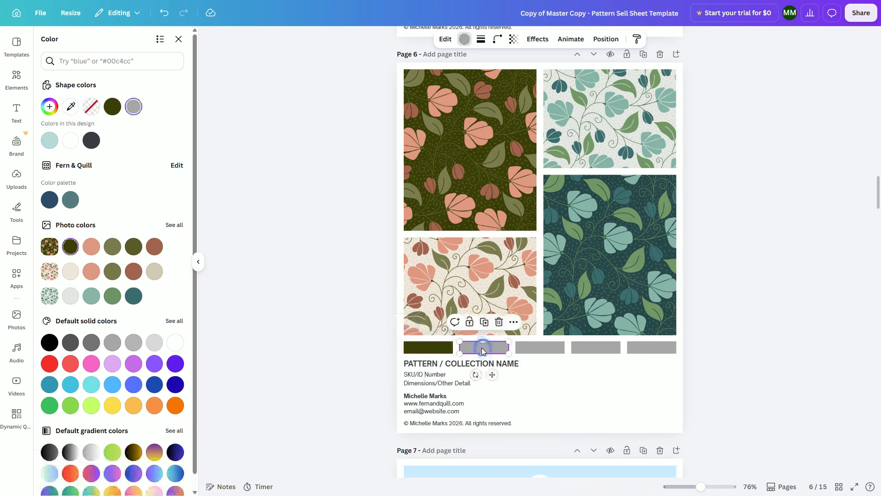
{"action": "left_click", "coordinate": [155, 247]}
{"action": "left_click", "coordinate": [550, 345]}
{"action": "left_click", "coordinate": [91, 246]}
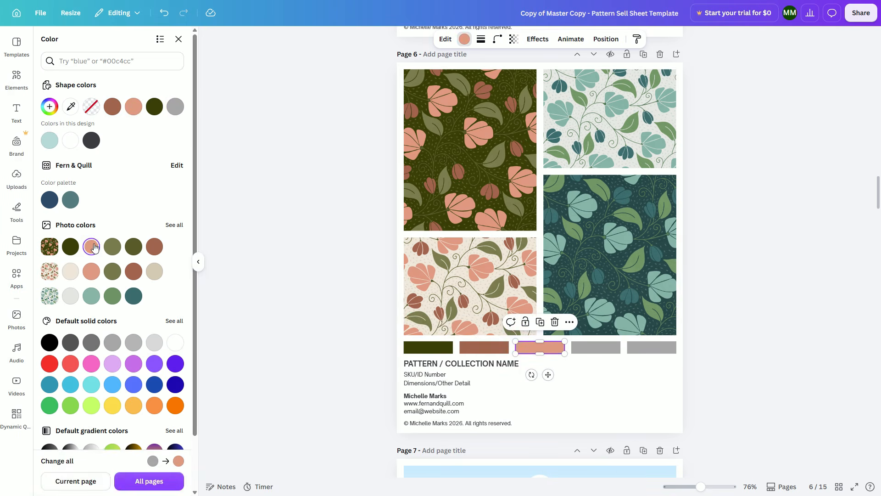
Try sampling the olive floral pattern's background with the eyedropper for the first swatch on page 6.
{"action": "left_click", "coordinate": [422, 350]}
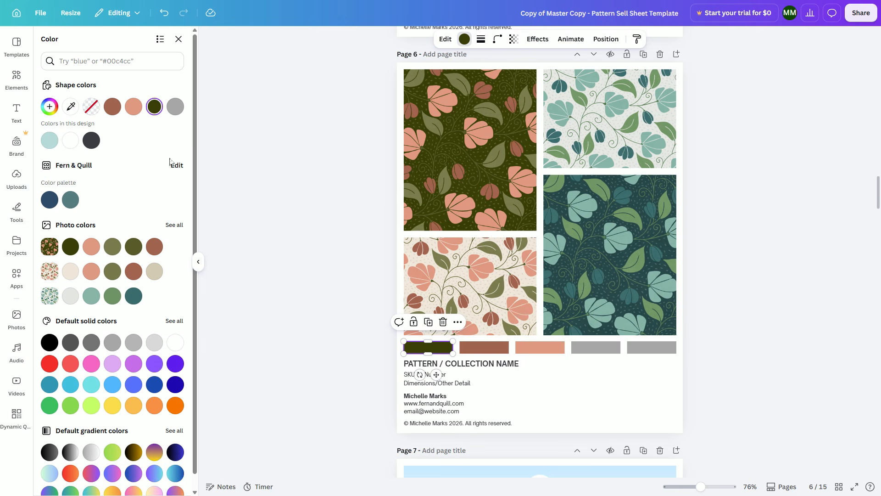
{"action": "left_click", "coordinate": [70, 109]}
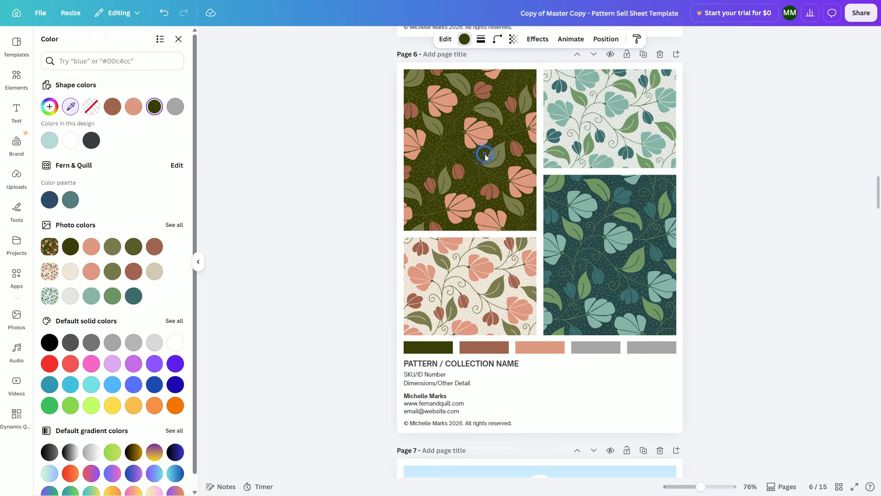
{"action": "left_click", "coordinate": [303, 193]}
{"action": "left_click", "coordinate": [318, 258]}
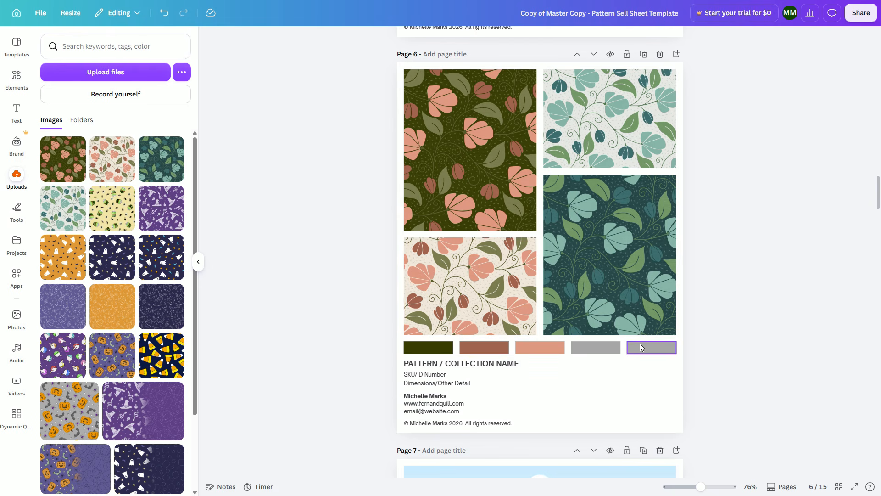
Delete the two remaining grey swatches and narrow the three coloured ones to span the left pattern column.
{"action": "left_click", "coordinate": [705, 351]}
{"action": "left_click_drag", "start_coordinate": [705, 351], "coordinate": [413, 348]}
{"action": "key", "text": "Delete"}
{"action": "left_click_drag", "start_coordinate": [565, 347], "coordinate": [539, 350]}
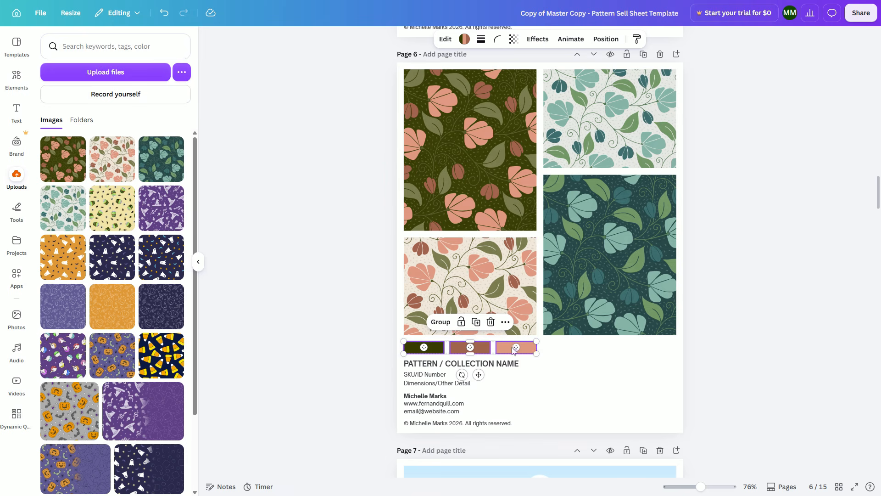
Duplicate the three swatches beneath the right pattern column and recolour the copies dark teal, green and gray turquoise from the photo colours.
{"action": "left_click", "coordinate": [476, 323]}
{"action": "left_click_drag", "start_coordinate": [485, 353], "coordinate": [620, 348]}
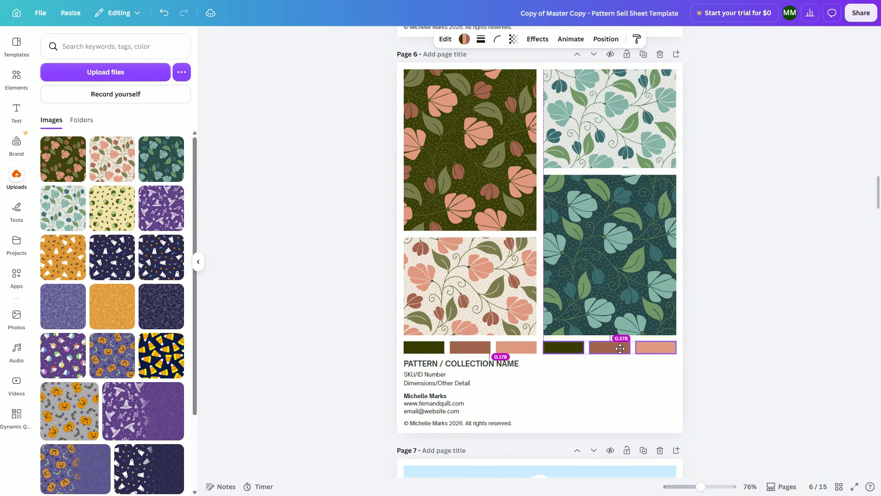
{"action": "left_click", "coordinate": [570, 347]}
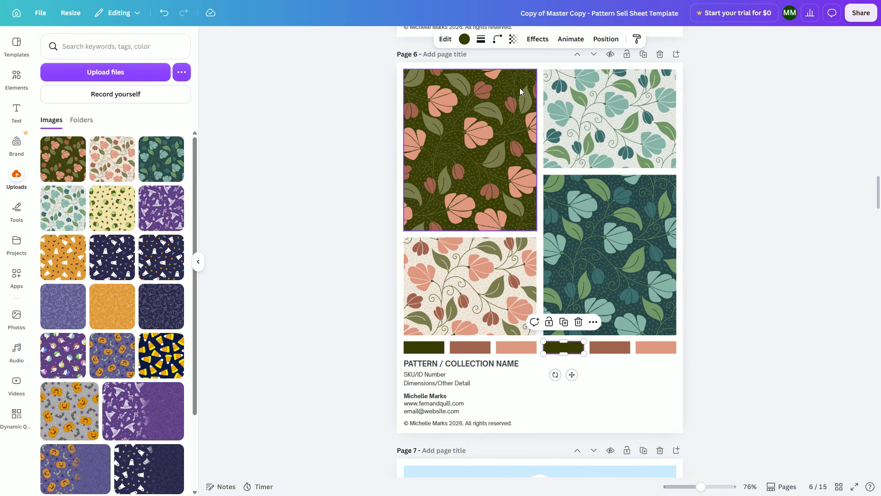
{"action": "left_click", "coordinate": [464, 38]}
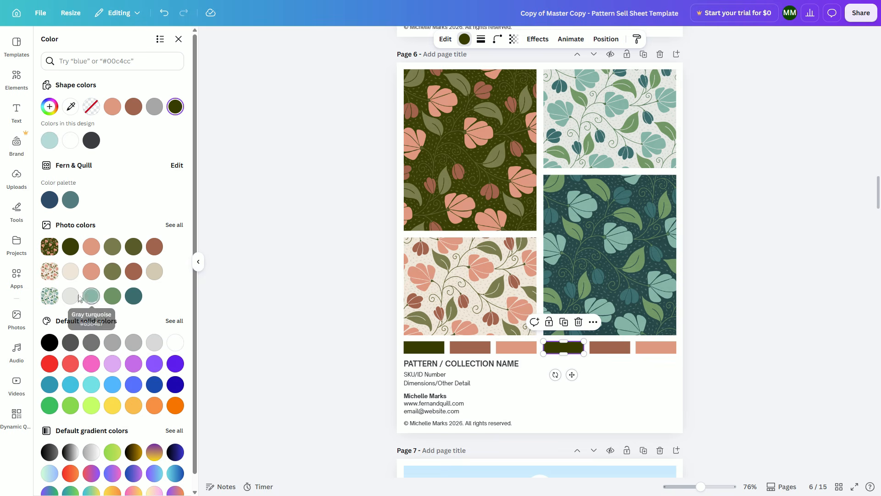
{"action": "left_click", "coordinate": [133, 295]}
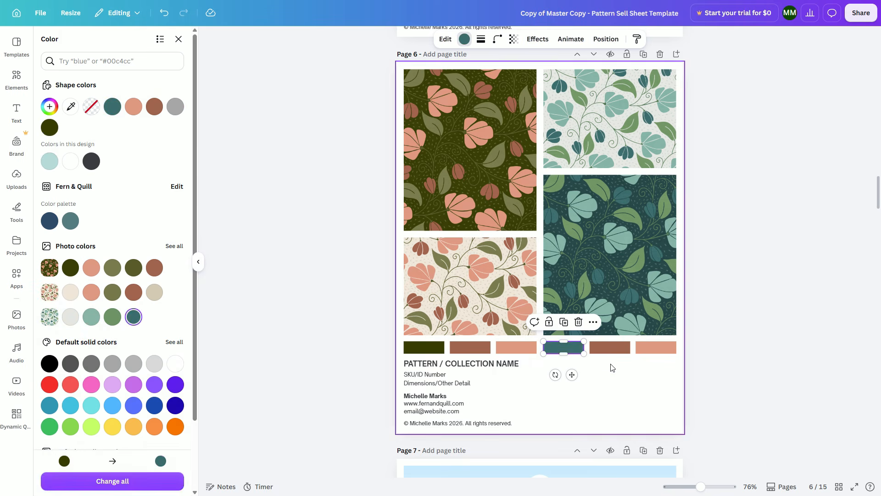
{"action": "left_click", "coordinate": [610, 348]}
{"action": "left_click", "coordinate": [112, 317]}
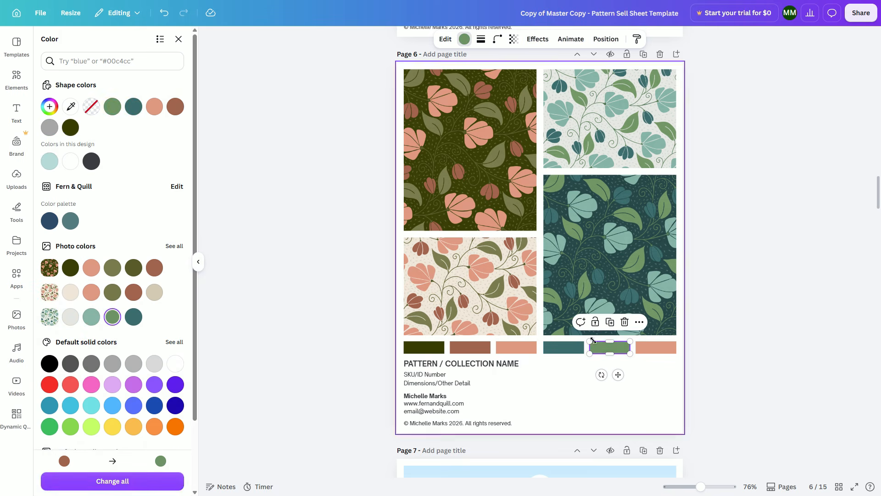
{"action": "left_click", "coordinate": [656, 348]}
{"action": "left_click", "coordinate": [92, 317]}
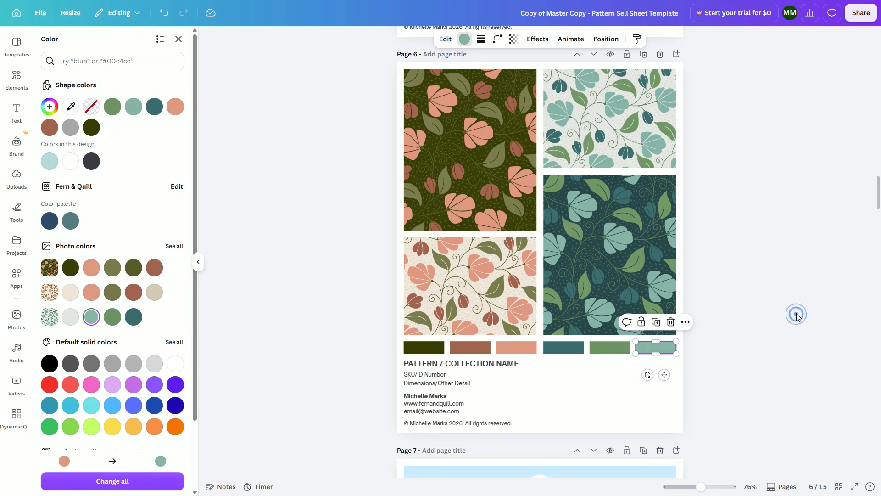
{"action": "left_click", "coordinate": [796, 316]}
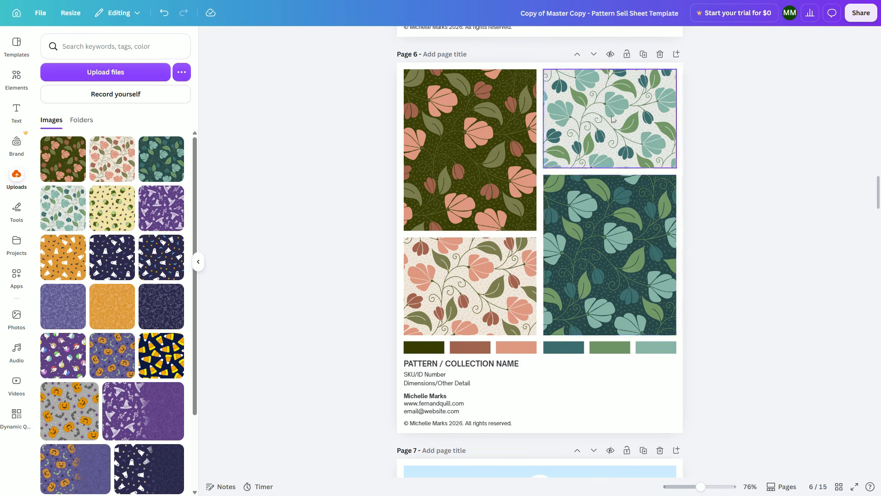
{"action": "left_click", "coordinate": [710, 347]}
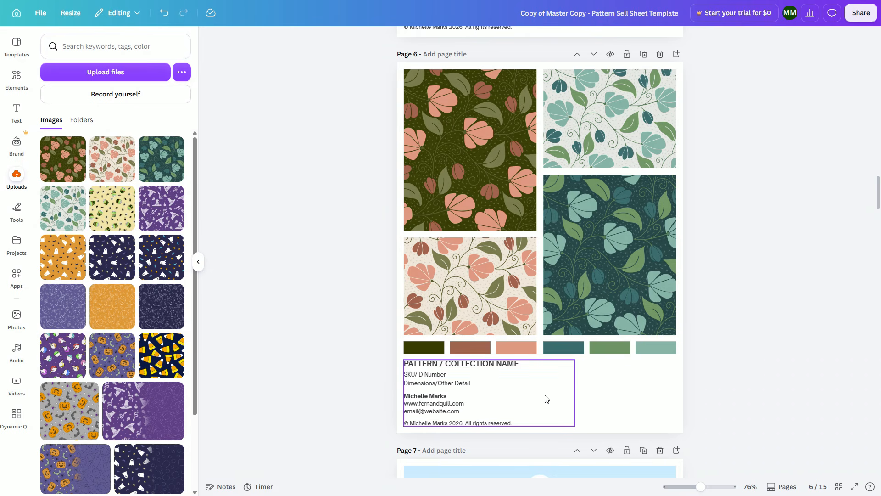
Replace the pattern name heading on page 6 with "TRAILING FLORAL WINTER AND AUTUMN".
{"action": "double_click", "coordinate": [474, 365]}
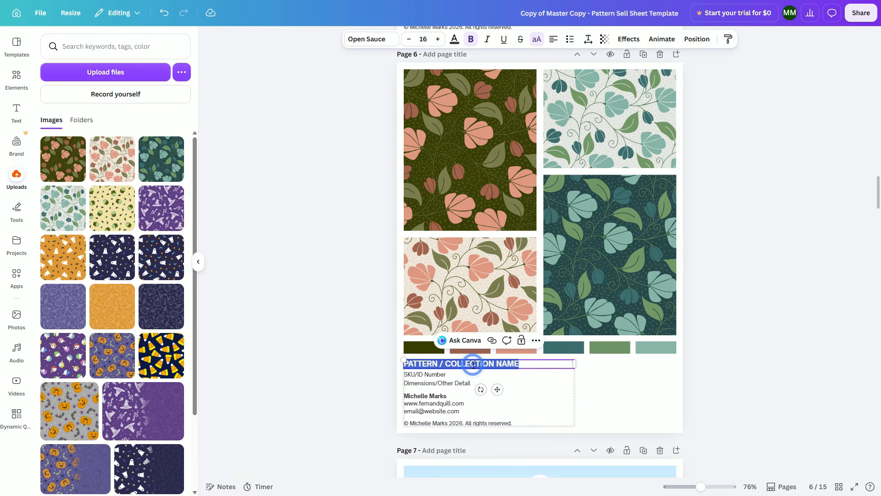
{"action": "type", "text": "TRAILING"}
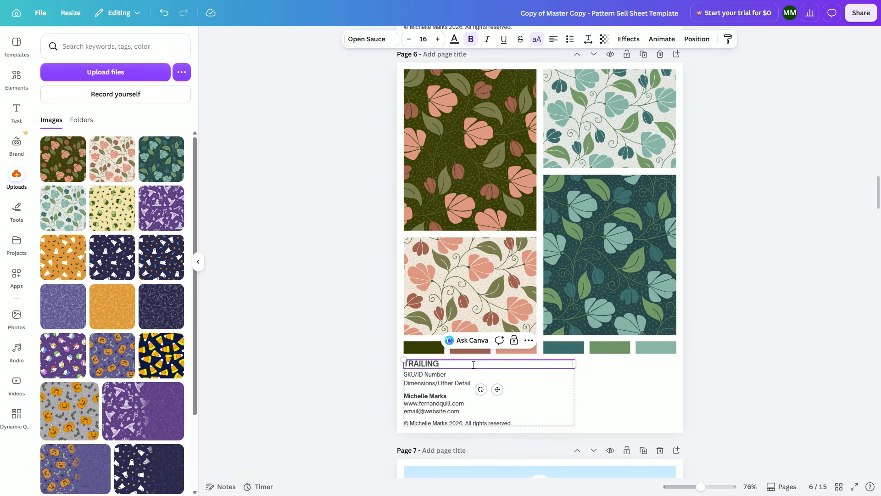
{"action": "type", "text": " FLORAL WINTER AND AUTUMN"}
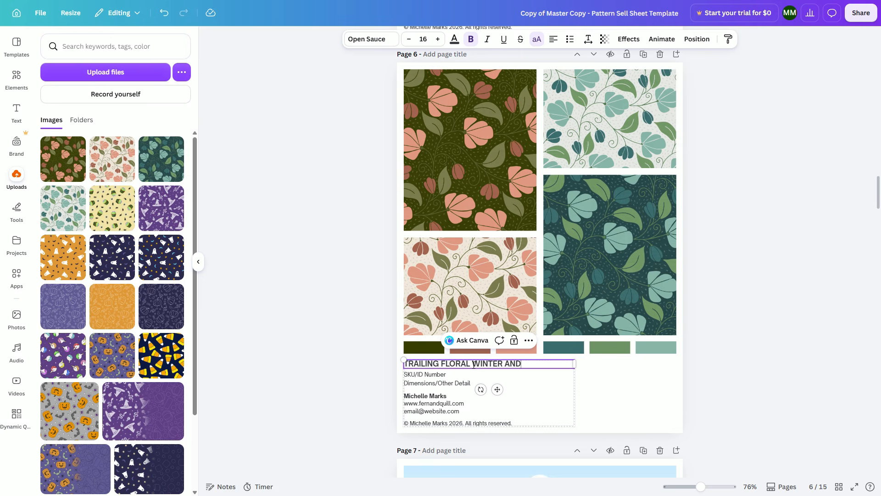
Replace the SKU/ID Number line with "1234 / 1235 / 1236 / 1237".
{"action": "double_click", "coordinate": [433, 375]}
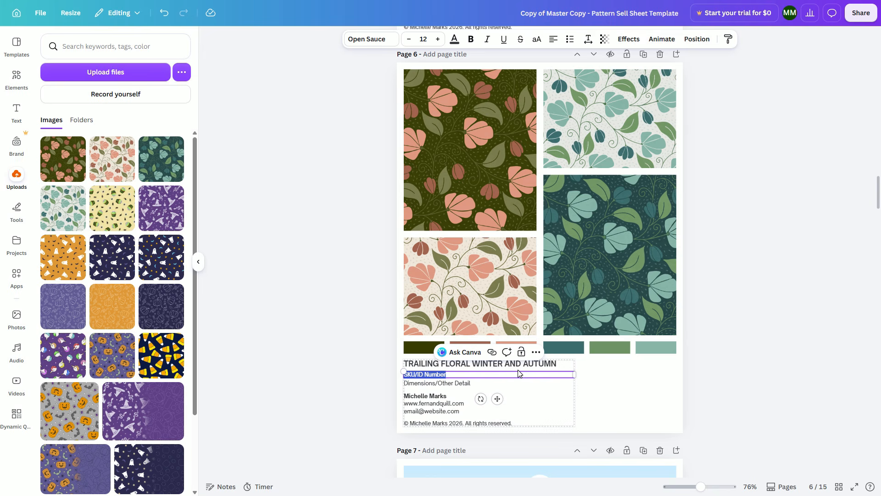
{"action": "type", "text": "1234"}
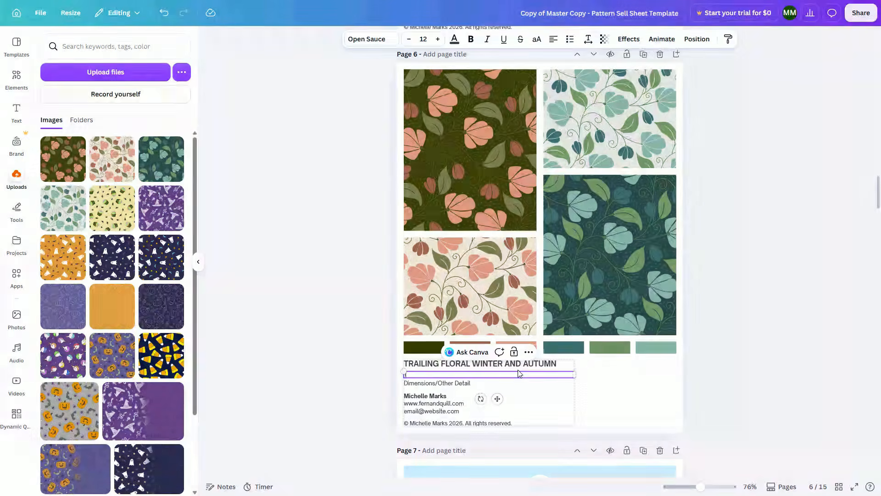
{"action": "type", "text": " / 1235 / 1236 / 1237"}
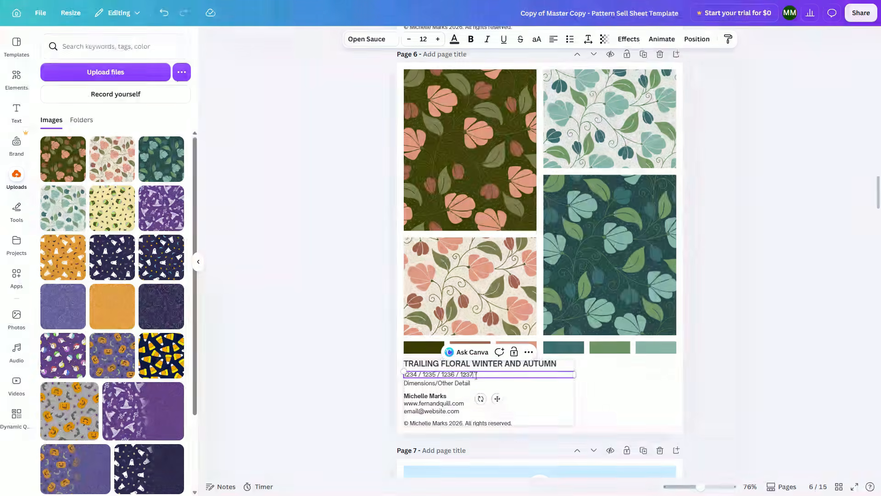
Replace the Dimensions/Other Detail line with "3600x3600px".
{"action": "triple_click", "coordinate": [447, 383]}
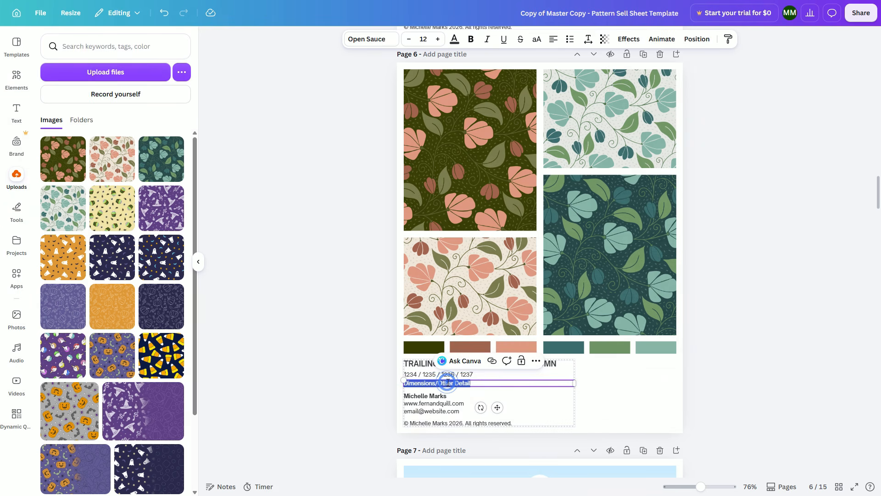
{"action": "type", "text": "3600"}
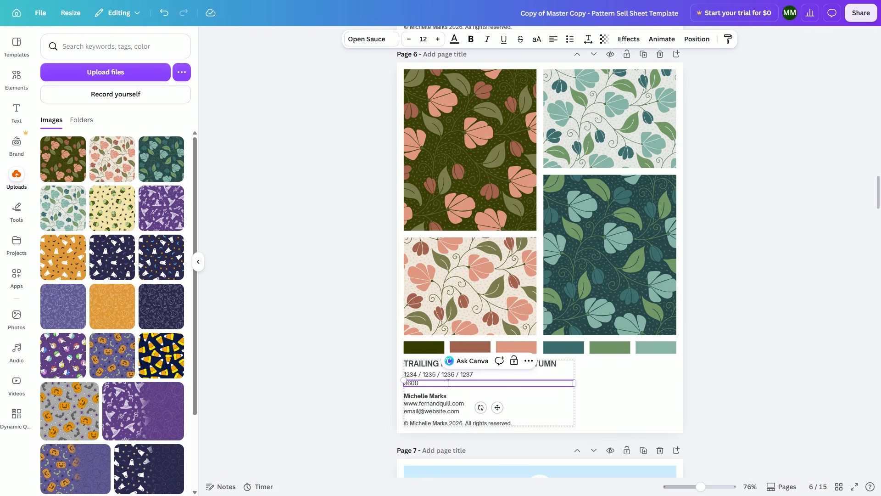
{"action": "key", "text": "BackSpace"}
{"action": "key", "text": "BackSpace"}
{"action": "type", "text": "00x3600px"}
{"action": "left_click", "coordinate": [768, 397]}
Set the detail line beneath the SKU numbers to "Available for licensing." and deselect the text.
{"action": "left_click", "coordinate": [416, 382]}
{"action": "double_click", "coordinate": [417, 383]}
{"action": "type", "text": "Available fo"}
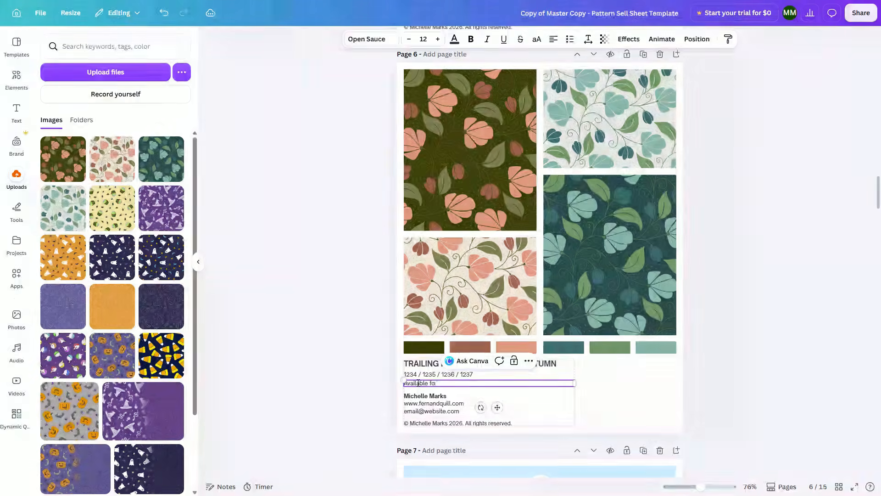
{"action": "type", "text": "r licensing."}
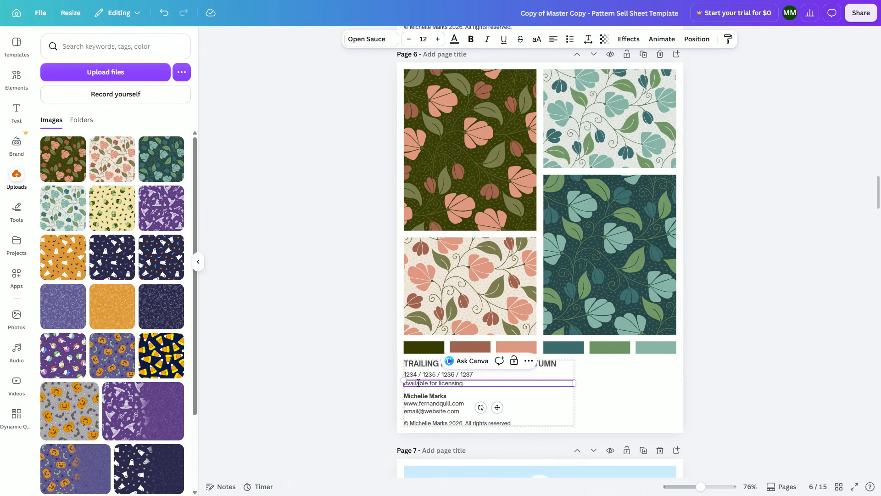
{"action": "left_click", "coordinate": [784, 361]}
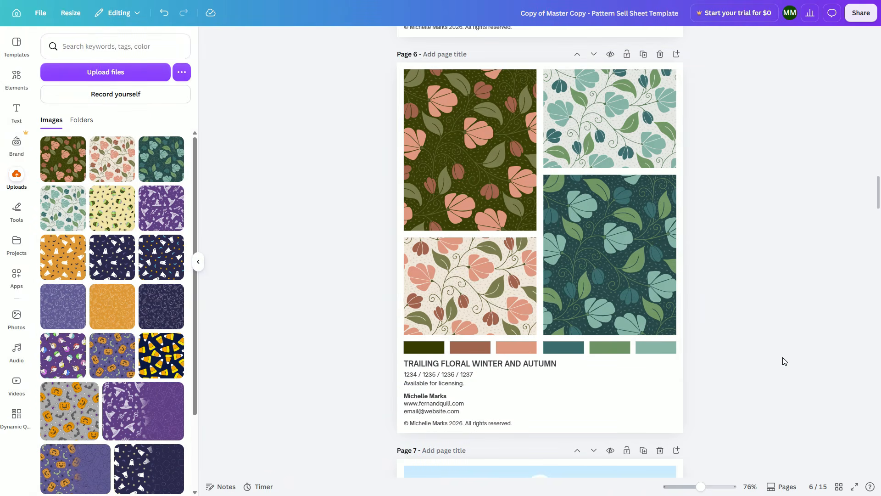
{"action": "left_click", "coordinate": [789, 395]}
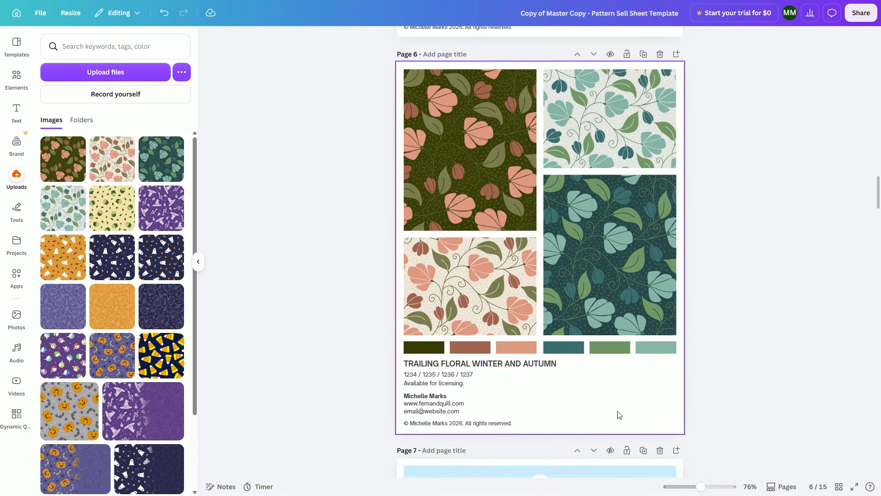
{"action": "left_click", "coordinate": [723, 368]}
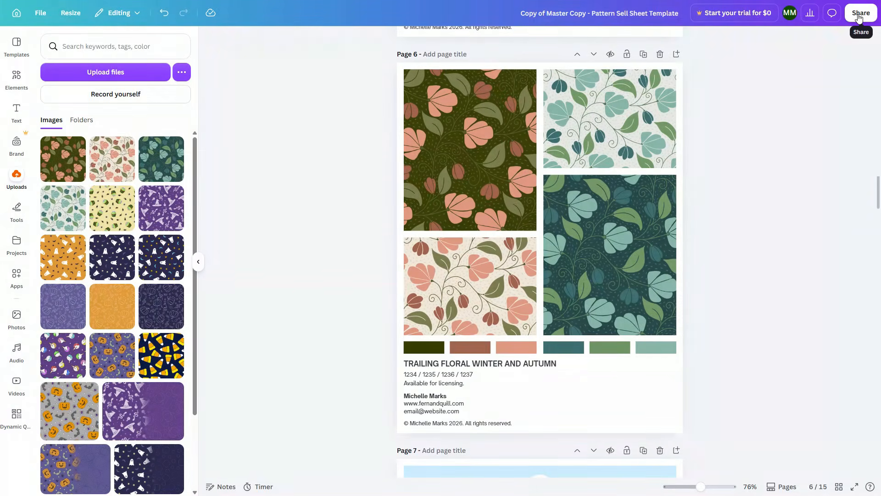
Set the design's download options to PDF for the current page 6 only, and close them.
{"action": "left_click", "coordinate": [860, 17]}
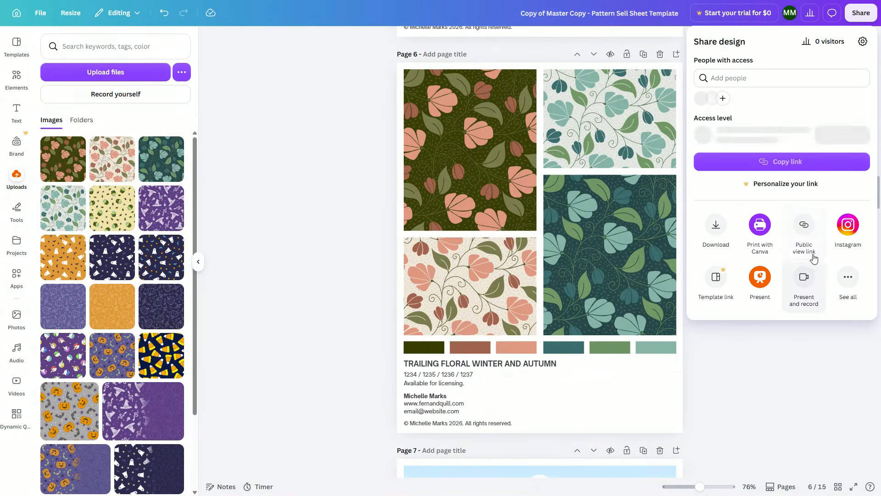
{"action": "left_click", "coordinate": [716, 224]}
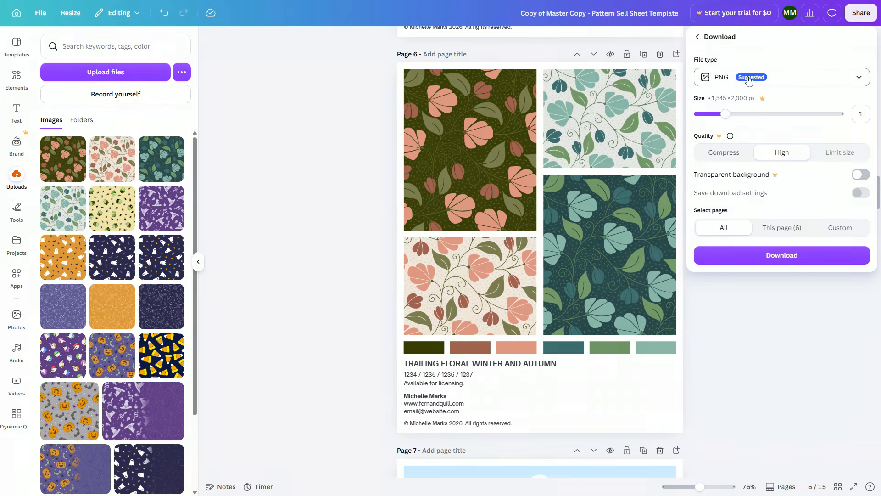
{"action": "left_click", "coordinate": [798, 81]}
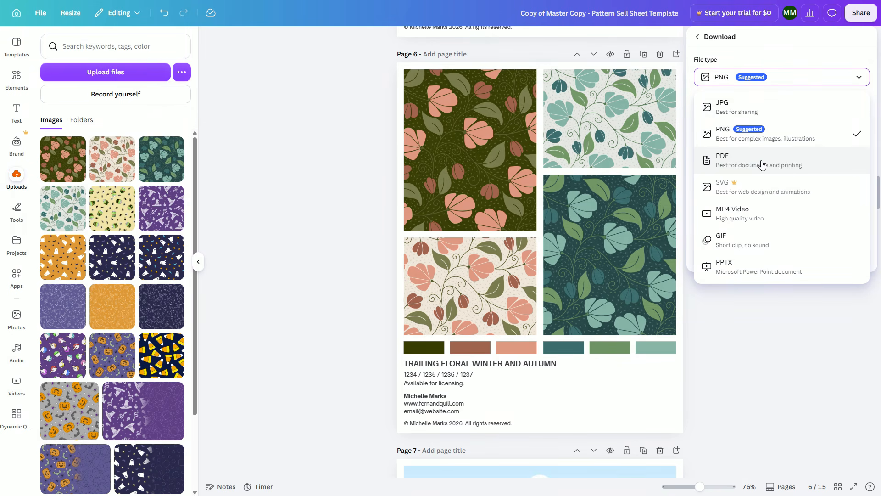
{"action": "left_click", "coordinate": [723, 160]}
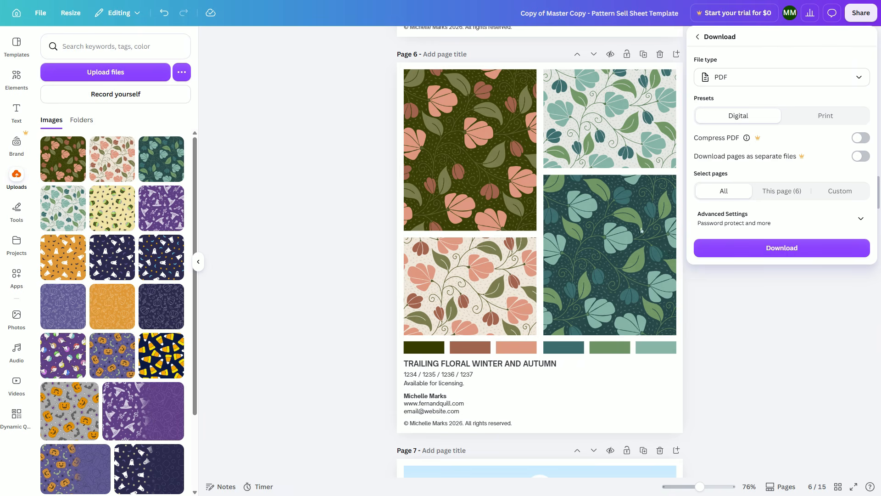
{"action": "left_click", "coordinate": [782, 191]}
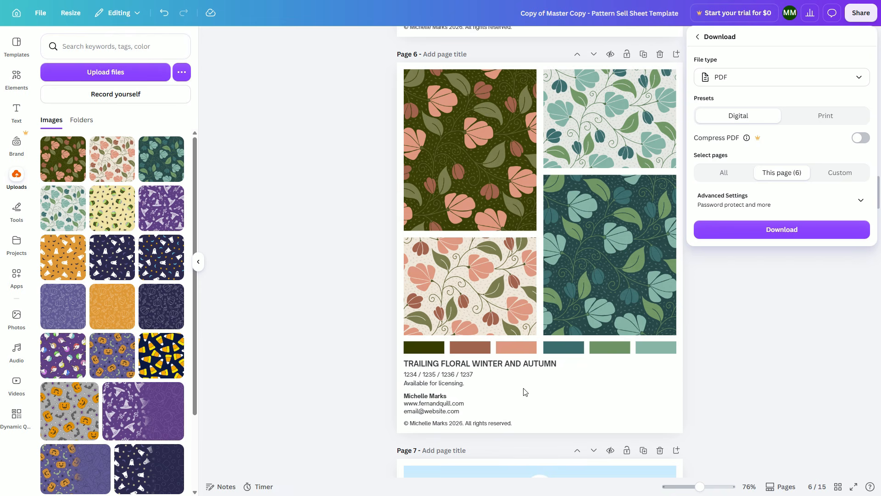
{"action": "left_click", "coordinate": [698, 36]}
{"action": "left_click", "coordinate": [775, 381]}
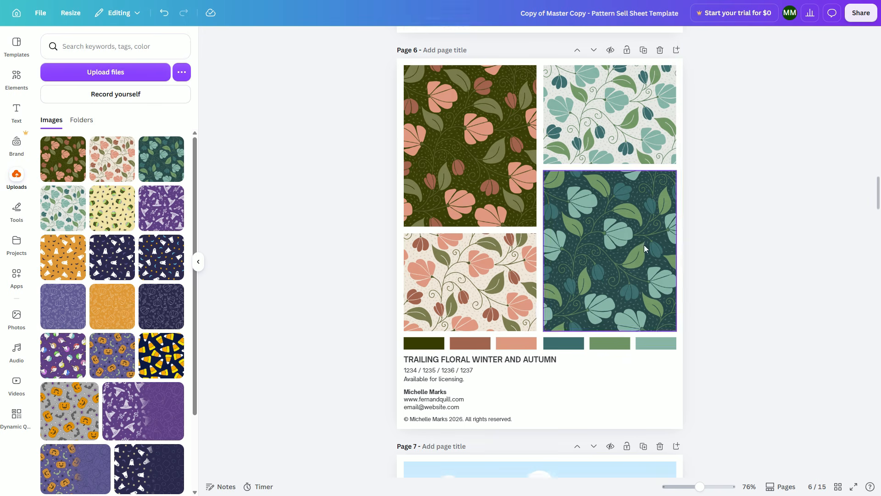
Select the large image frame on page 7 and limit the PDF download to that current page.
{"action": "scroll", "coordinate": [644, 250], "scroll_direction": "down", "scroll_amount": 5}
{"action": "left_click", "coordinate": [748, 326]}
{"action": "left_click", "coordinate": [656, 306]}
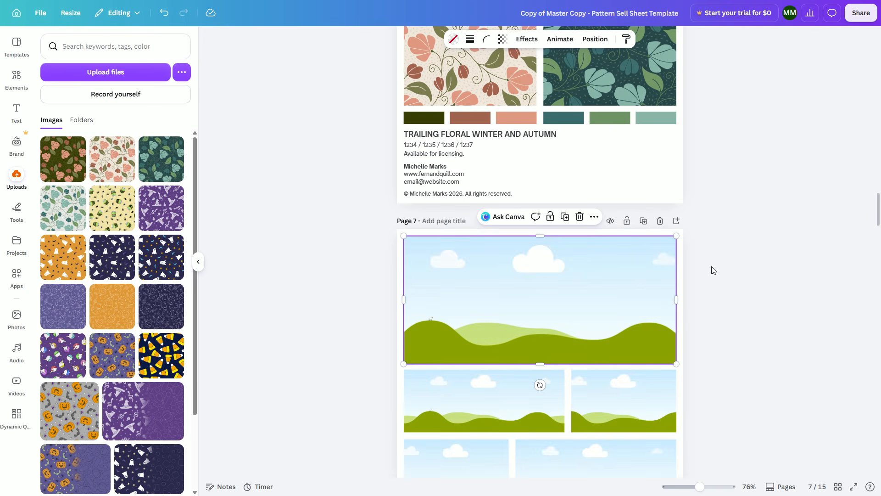
{"action": "scroll", "coordinate": [573, 254], "scroll_direction": "up", "scroll_amount": 1}
{"action": "scroll", "coordinate": [573, 255], "scroll_direction": "up", "scroll_amount": 1}
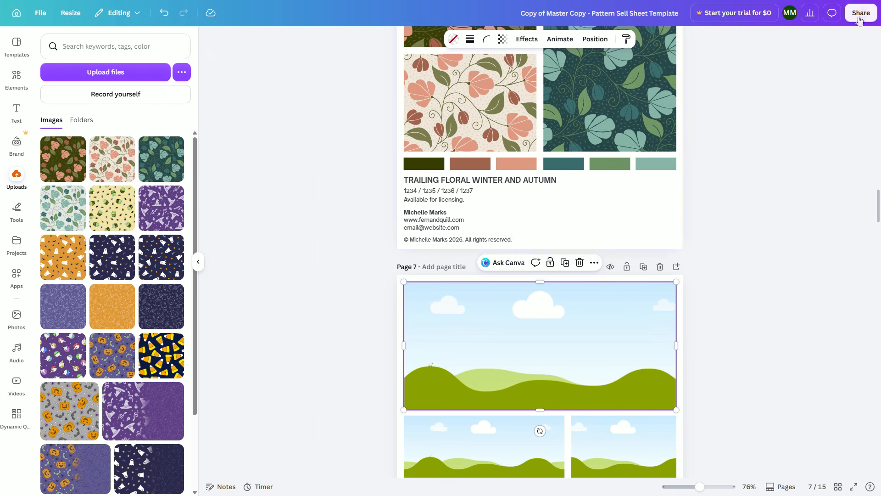
{"action": "left_click", "coordinate": [859, 13]}
{"action": "left_click", "coordinate": [716, 227]}
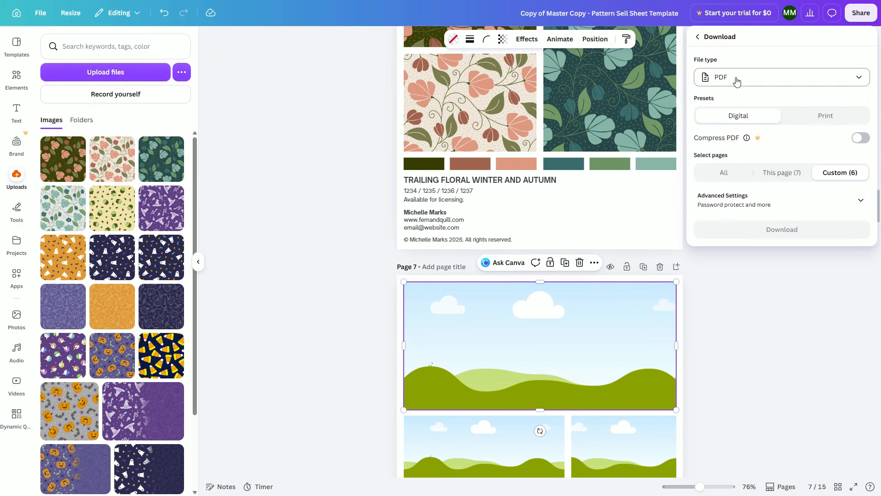
{"action": "left_click", "coordinate": [770, 176]}
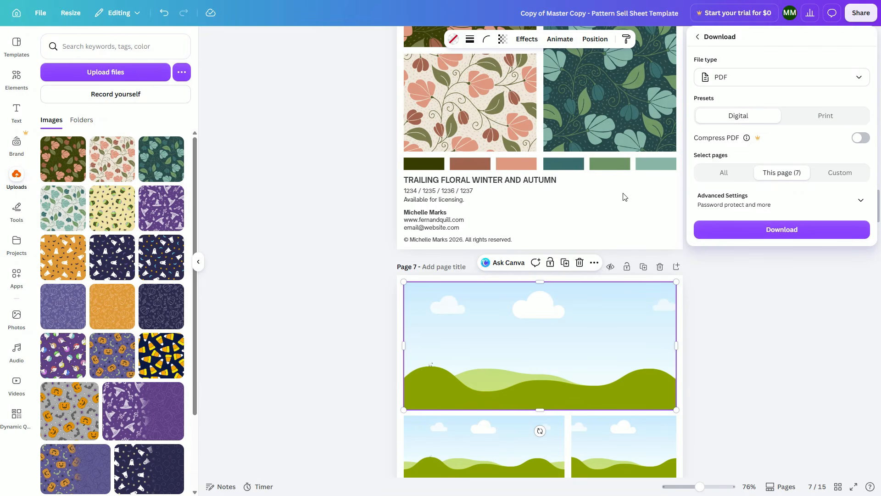
Restrict the PDF download to page 6 with a custom page selection, and close the download options.
{"action": "left_click", "coordinate": [840, 173]}
{"action": "left_click_drag", "start_coordinate": [728, 194], "coordinate": [668, 202]}
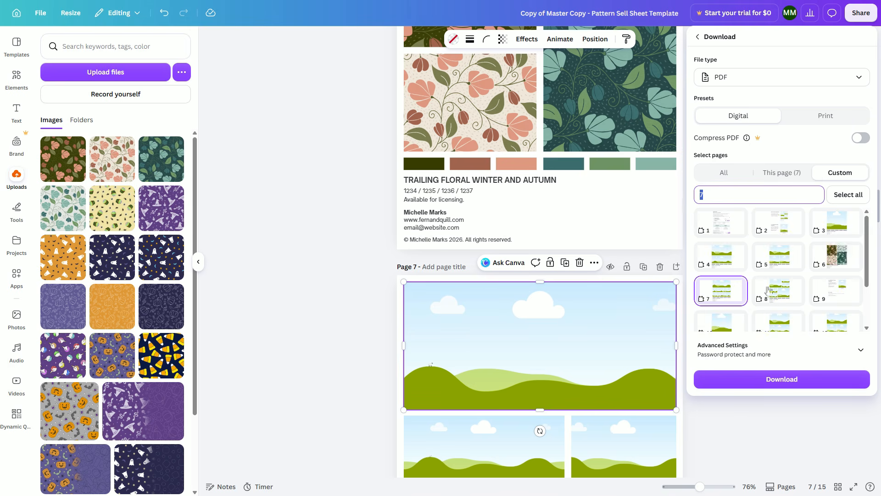
{"action": "left_click", "coordinate": [833, 257]}
{"action": "left_click", "coordinate": [718, 312]}
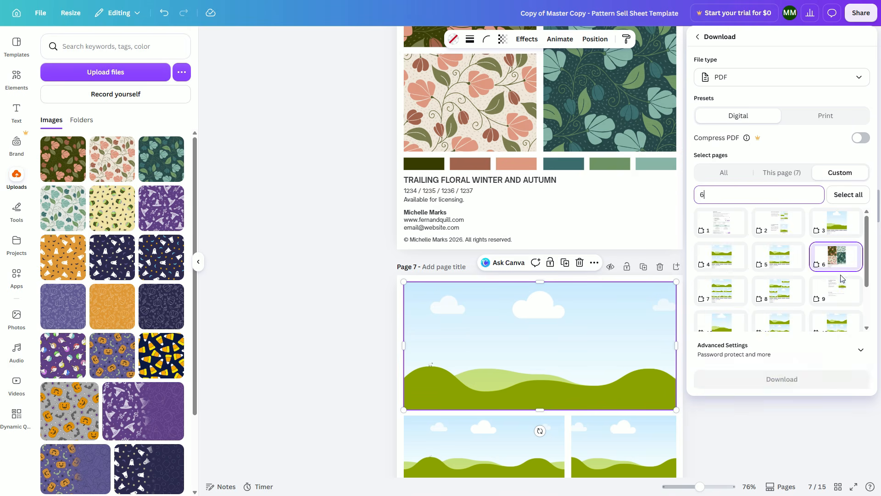
{"action": "left_click_drag", "start_coordinate": [727, 194], "coordinate": [638, 203]}
{"action": "left_click", "coordinate": [810, 191]}
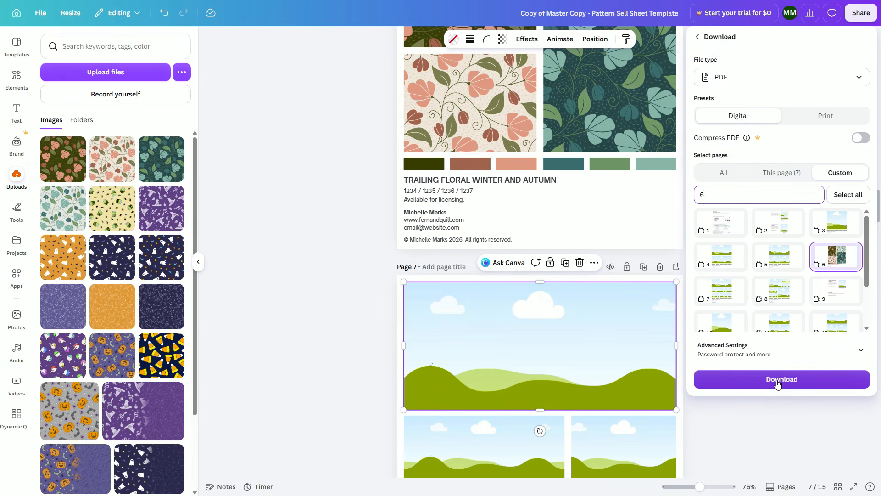
{"action": "left_click", "coordinate": [821, 437]}
Go to the social media template on page 14 and set its download to PNG for the current page only.
{"action": "scroll", "coordinate": [842, 156], "scroll_direction": "down", "scroll_amount": 8}
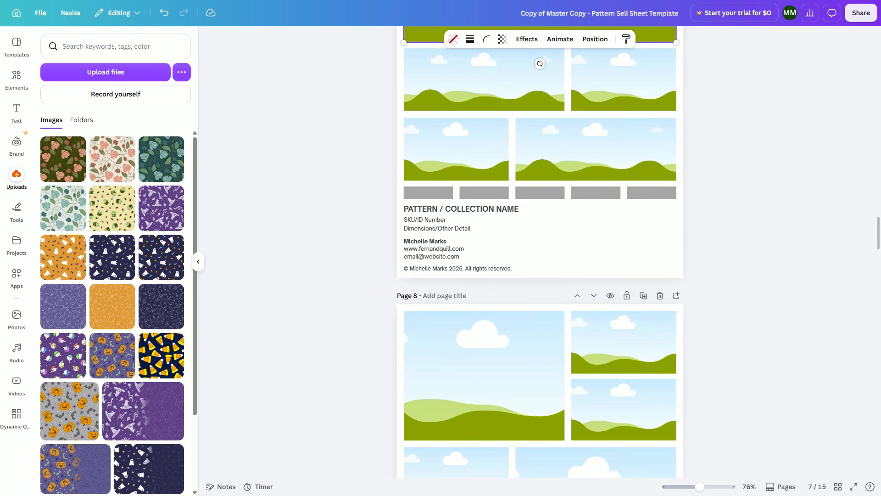
{"action": "left_click_drag", "start_coordinate": [877, 229], "coordinate": [876, 396]}
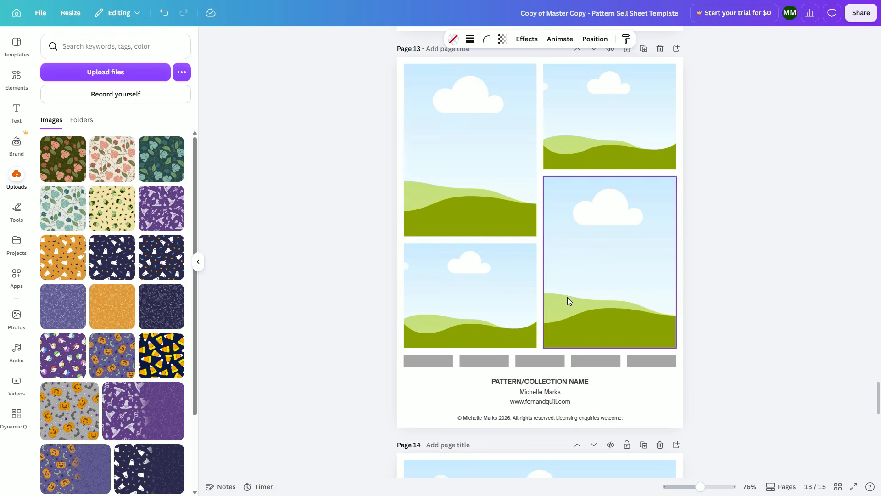
{"action": "scroll", "coordinate": [568, 301], "scroll_direction": "down", "scroll_amount": 6}
{"action": "scroll", "coordinate": [572, 307], "scroll_direction": "down", "scroll_amount": 2}
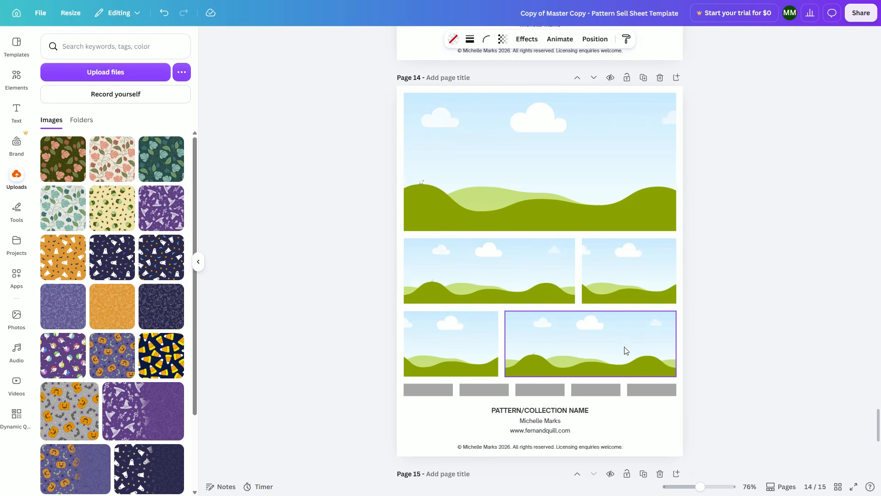
{"action": "left_click", "coordinate": [767, 154]}
{"action": "left_click", "coordinate": [858, 14]}
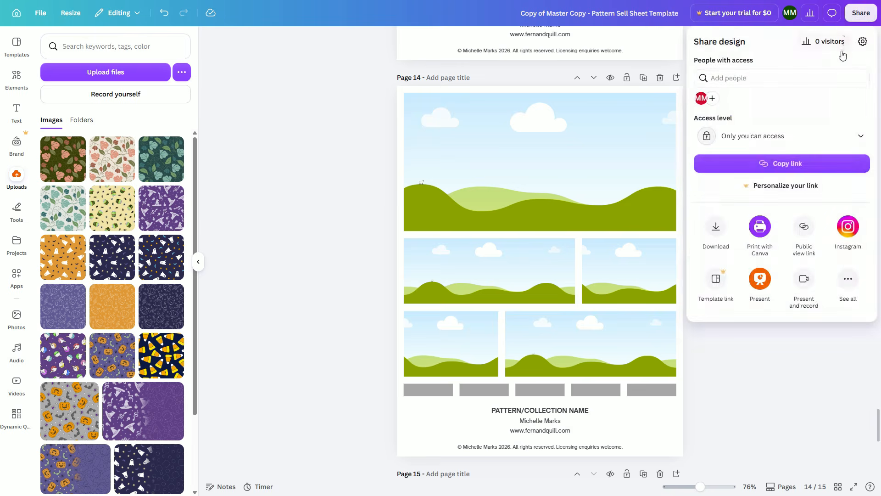
{"action": "left_click", "coordinate": [716, 227]}
{"action": "left_click", "coordinate": [744, 77]}
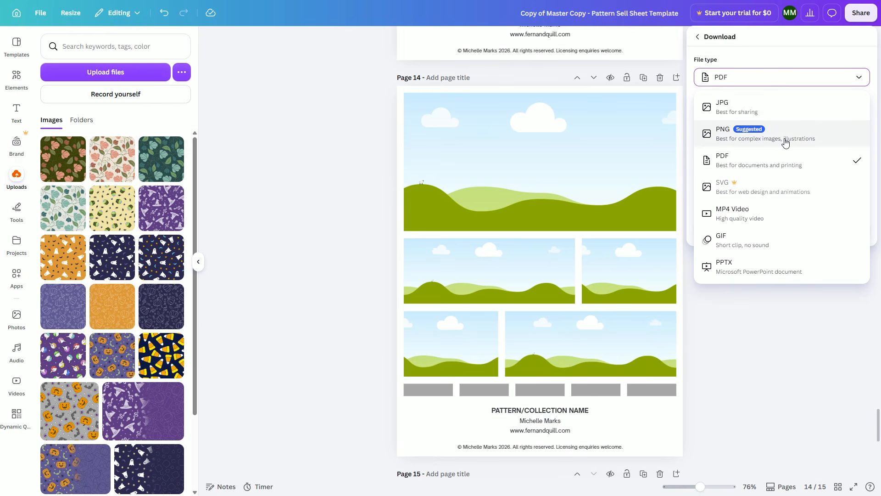
{"action": "left_click", "coordinate": [737, 141]}
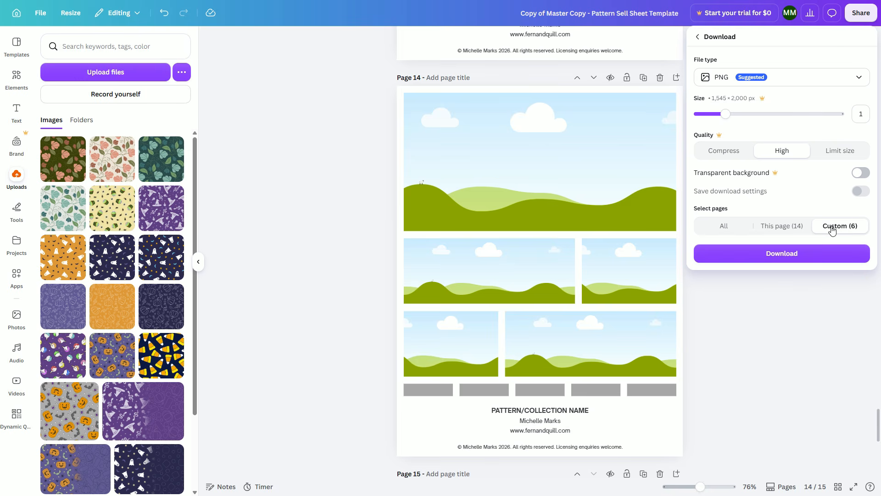
{"action": "left_click", "coordinate": [773, 230]}
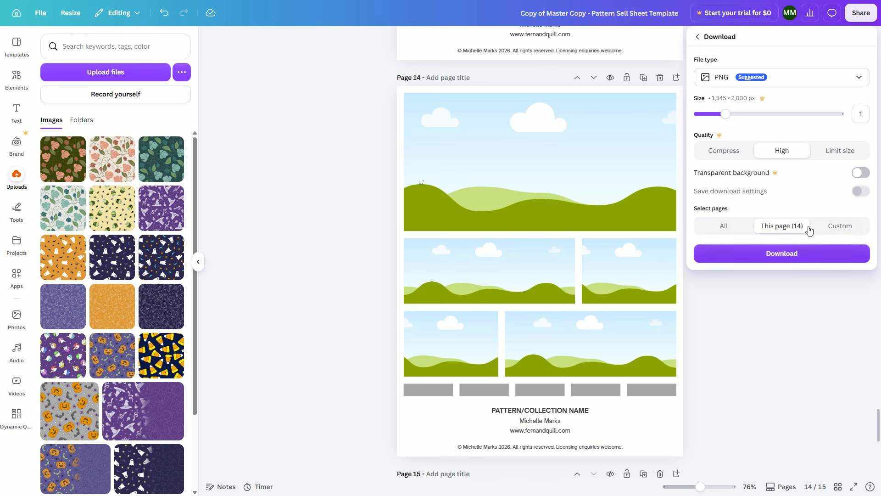
Choose a custom page selection for the PNG download and add pages 6 to 11 alongside page 14.
{"action": "left_click", "coordinate": [833, 230]}
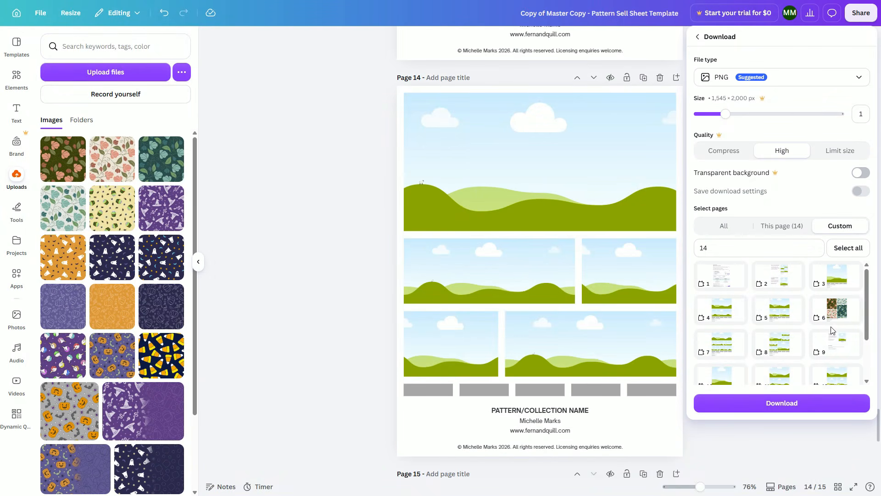
{"action": "left_click", "coordinate": [739, 344]}
{"action": "left_click", "coordinate": [834, 308]}
{"action": "left_click", "coordinate": [780, 341]}
{"action": "left_click", "coordinate": [835, 344]}
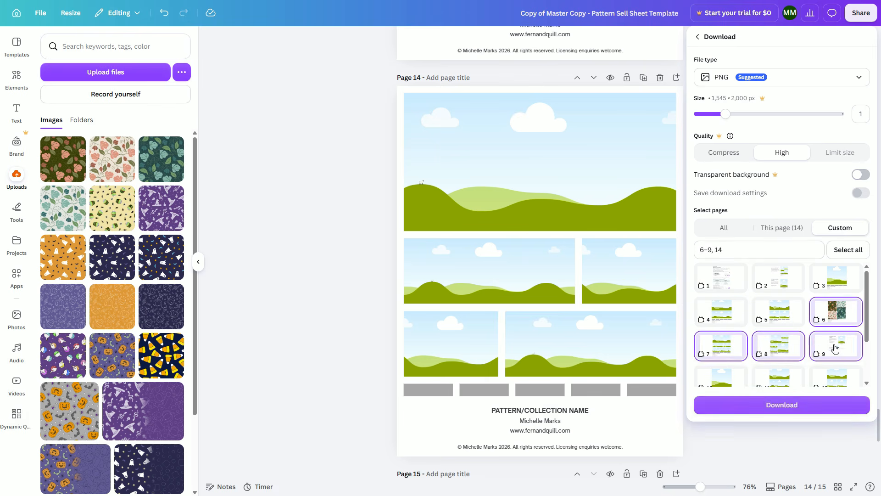
{"action": "scroll", "coordinate": [719, 327], "scroll_direction": "down", "scroll_amount": 1}
{"action": "left_click", "coordinate": [718, 327]}
{"action": "left_click", "coordinate": [778, 333]}
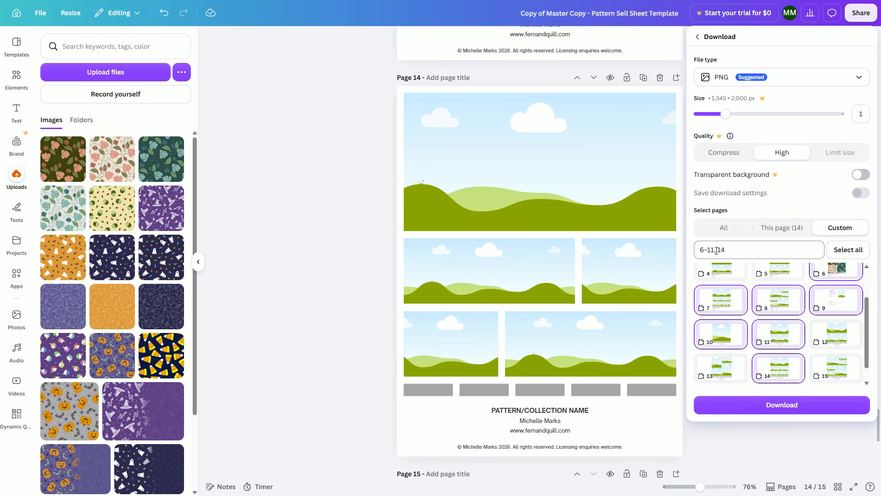
{"action": "left_click", "coordinate": [787, 407]}
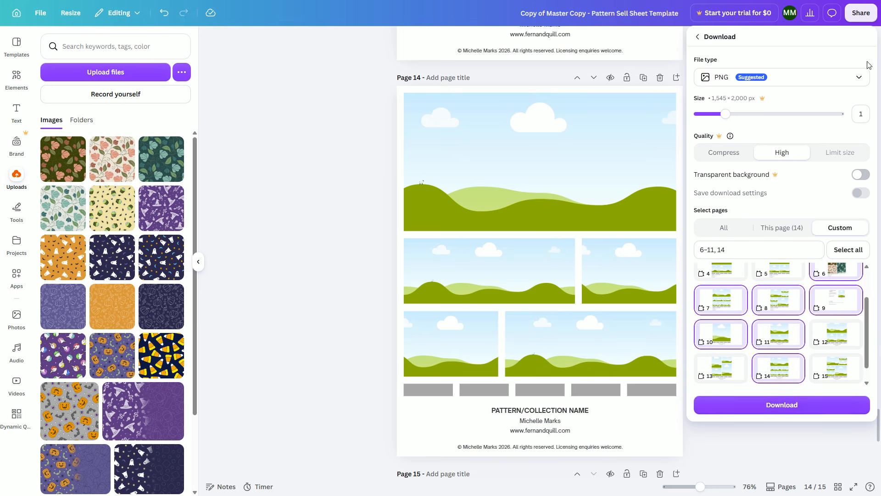
Close the download options and return to the finished floral sell sheet on page 6.
{"action": "left_click", "coordinate": [797, 350]}
{"action": "scroll", "coordinate": [771, 277], "scroll_direction": "up", "scroll_amount": 20}
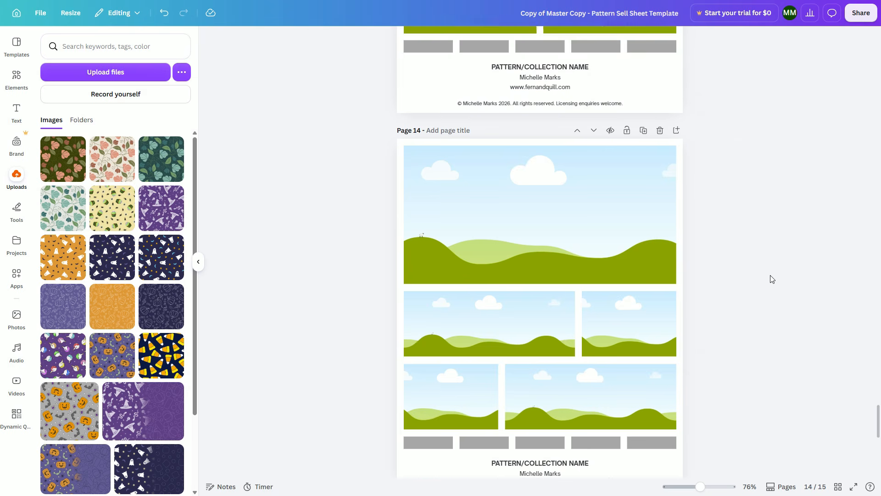
{"action": "scroll", "coordinate": [772, 279], "scroll_direction": "up", "scroll_amount": 20}
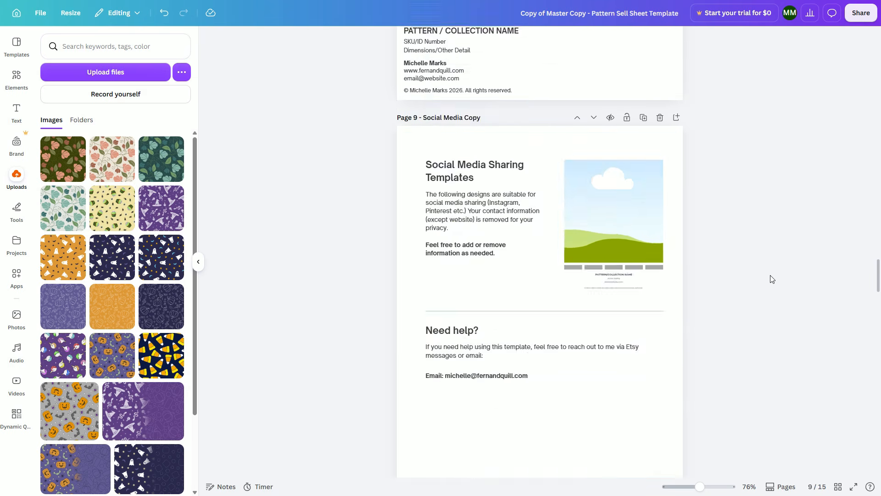
{"action": "scroll", "coordinate": [773, 279], "scroll_direction": "up", "scroll_amount": 5}
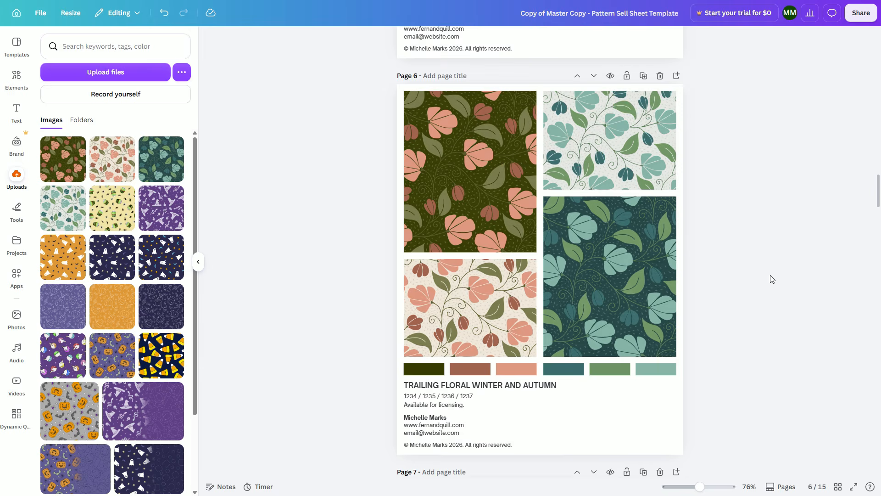